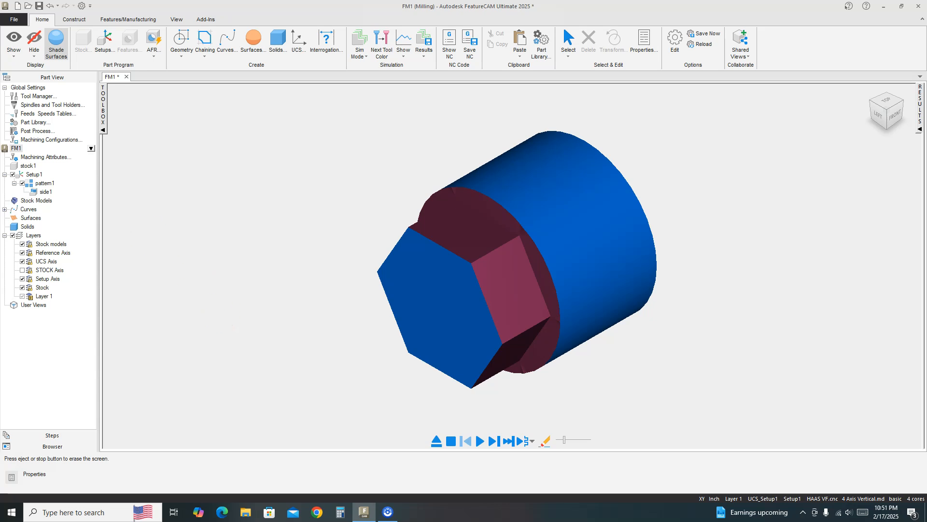
Create a new milling document in inches with the initial stock wizard.
click(14, 20)
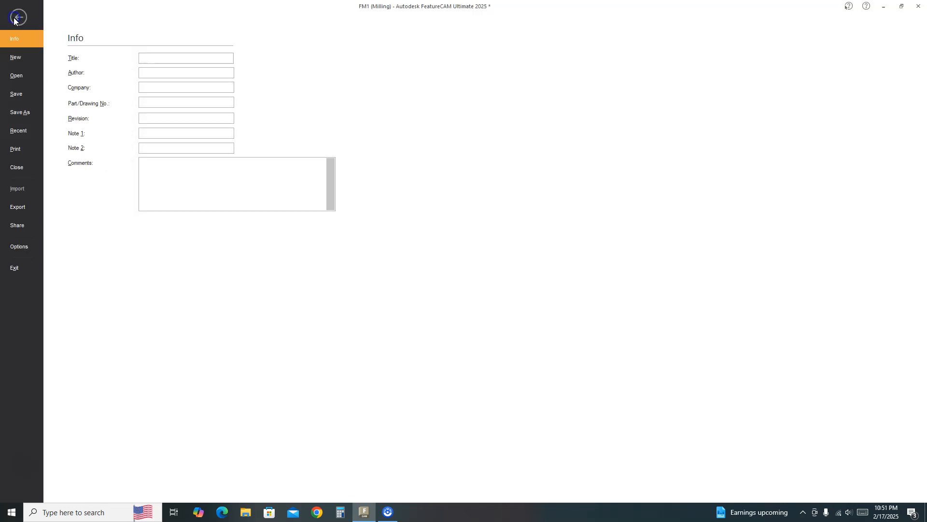
click(15, 55)
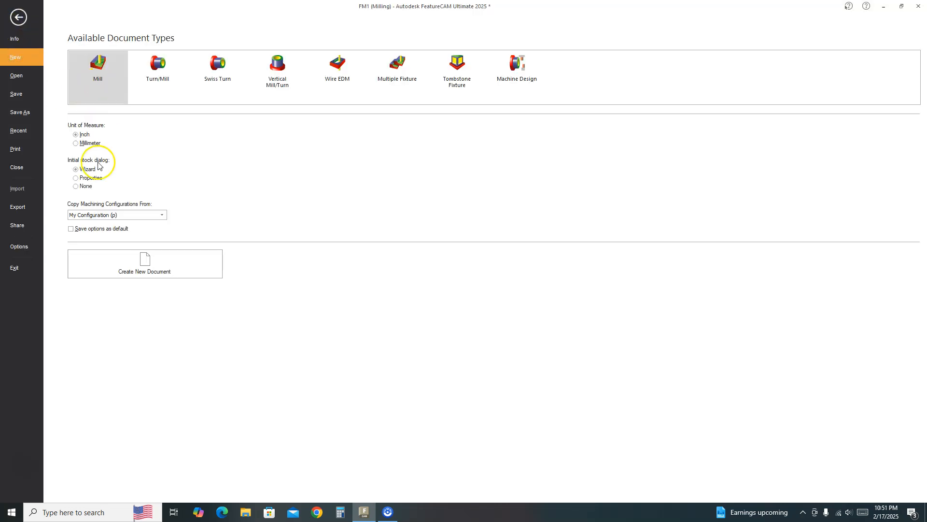
click(141, 254)
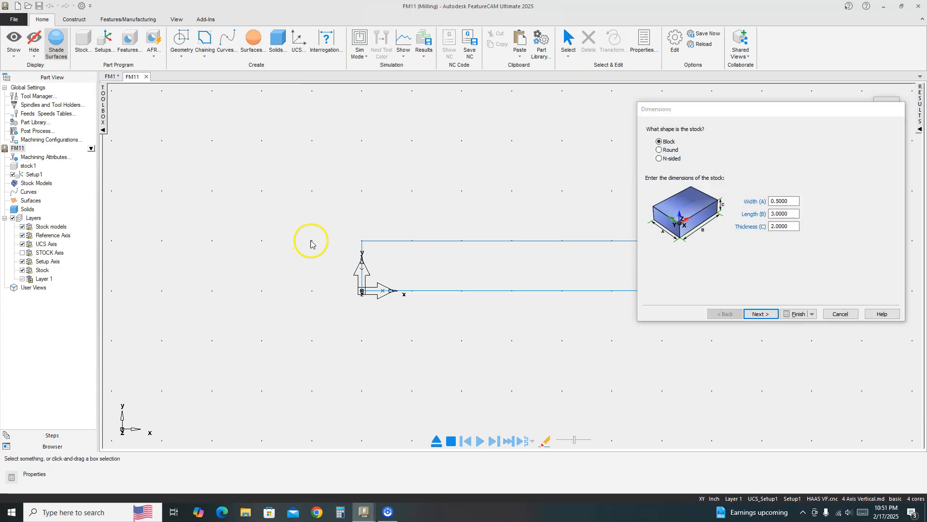
Define round stock along the X axis with a length of 4.0 in, an OD of 3.0 in and an ID of 0.
click(660, 150)
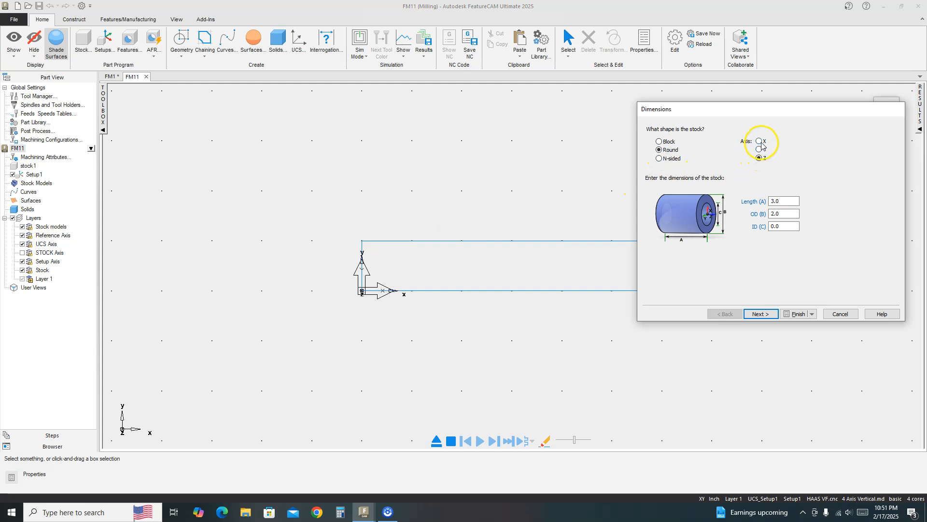
click(780, 214)
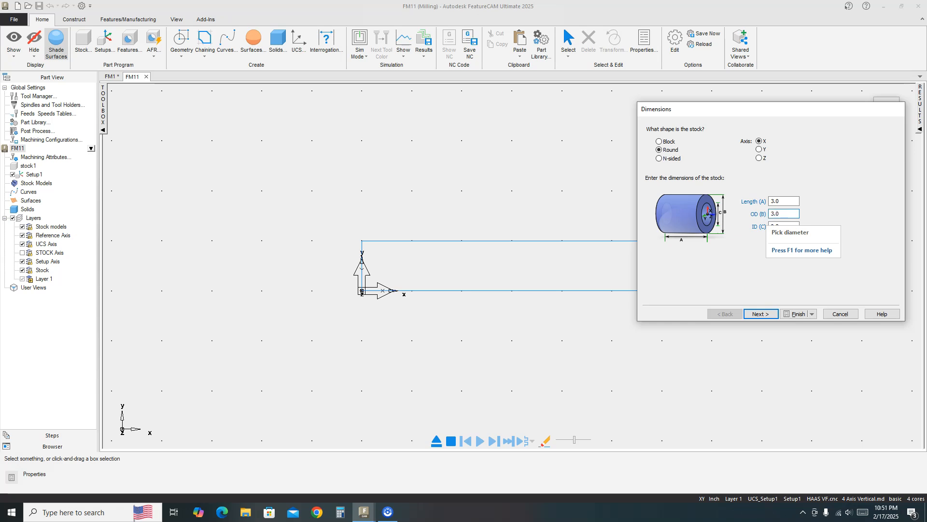
click(754, 200)
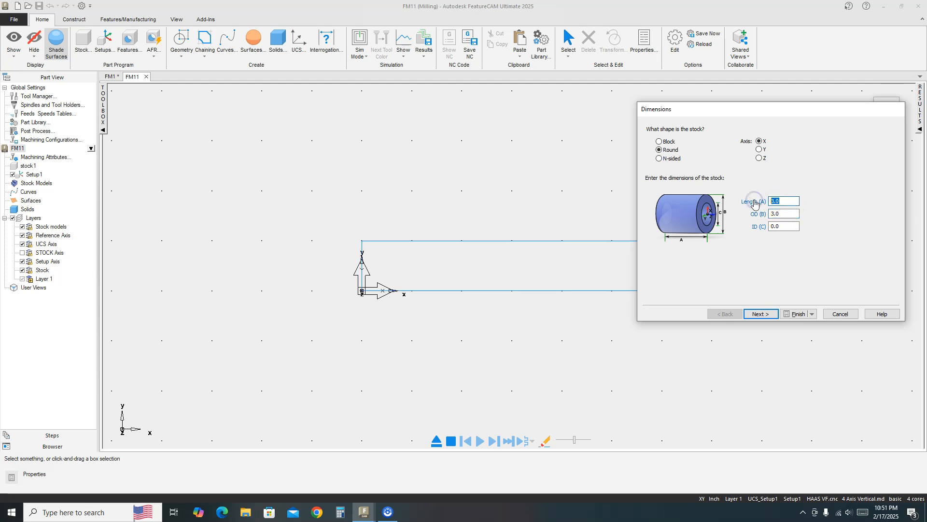
text(4.)
click(785, 213)
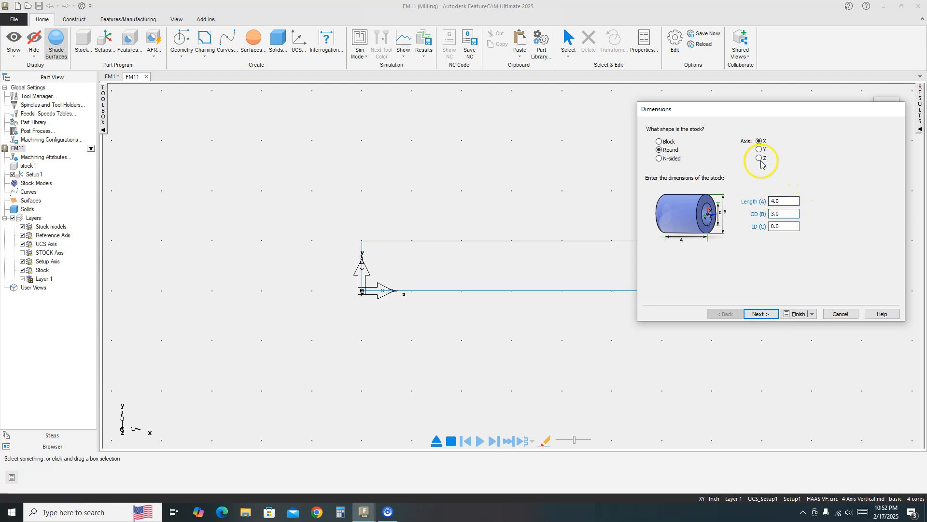
click(798, 313)
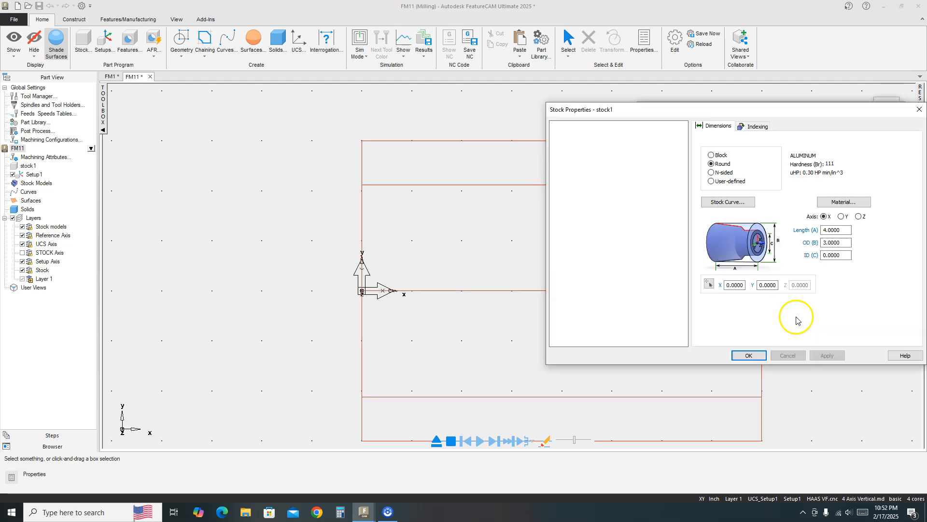
click(745, 356)
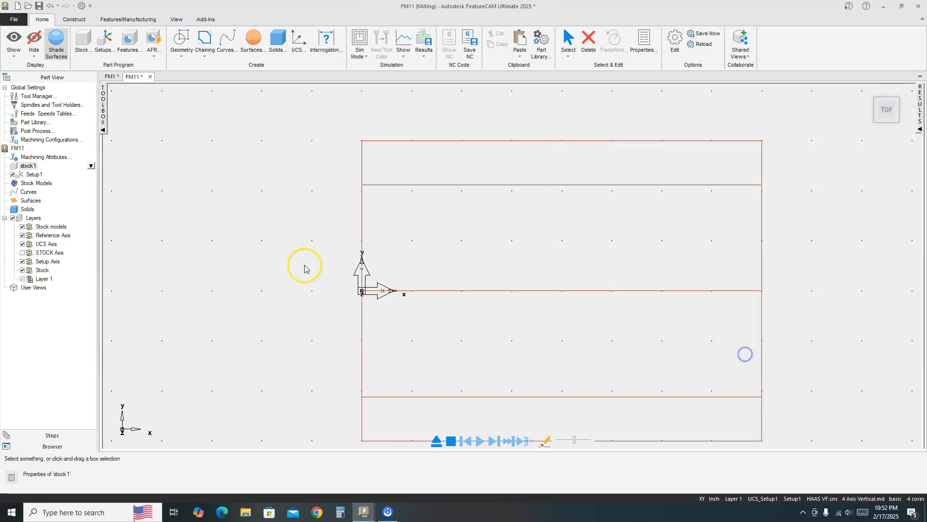
Offset the zero of Setup1 by 1.5 in Z, aligned to the top stock face.
right_click(247, 241)
click(279, 394)
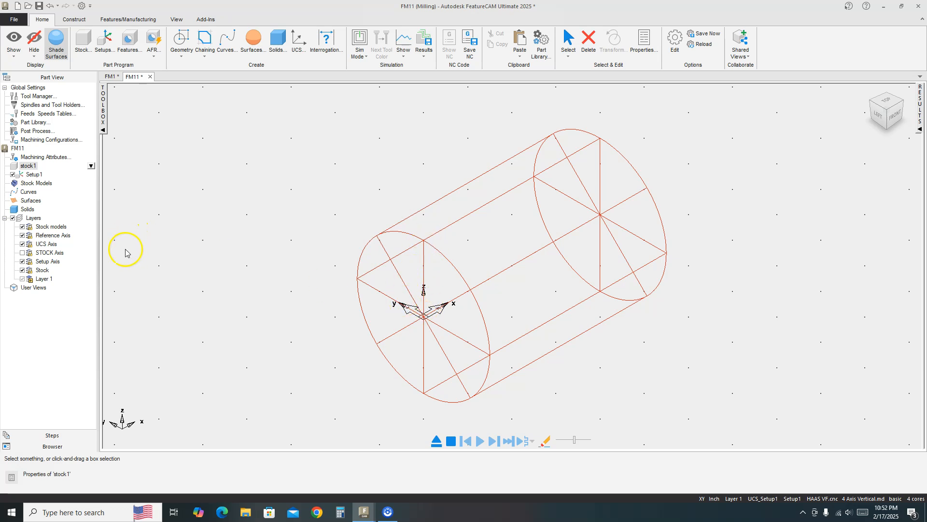
double_click(33, 174)
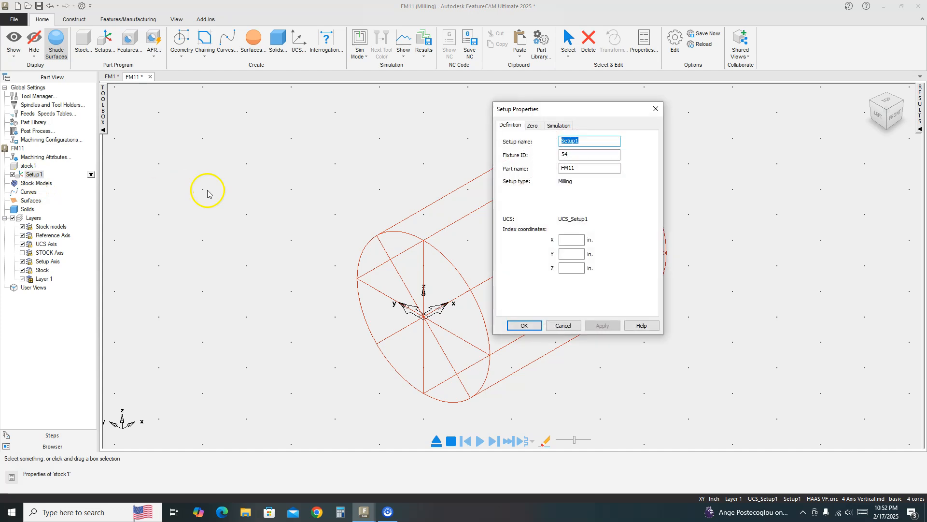
click(529, 127)
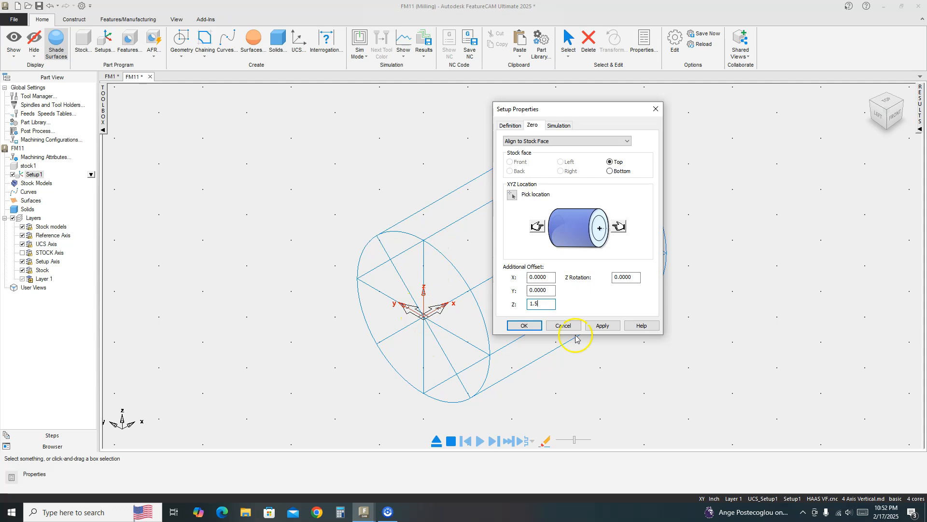
click(600, 327)
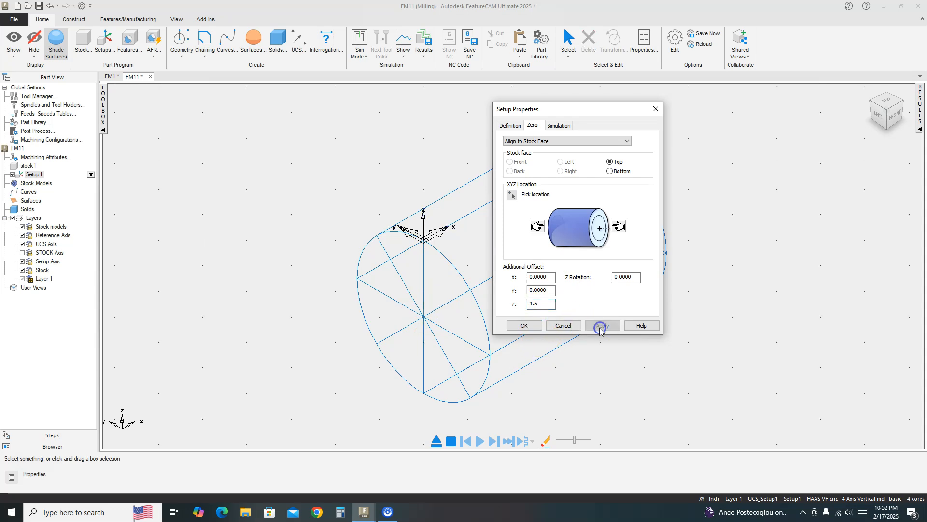
click(531, 330)
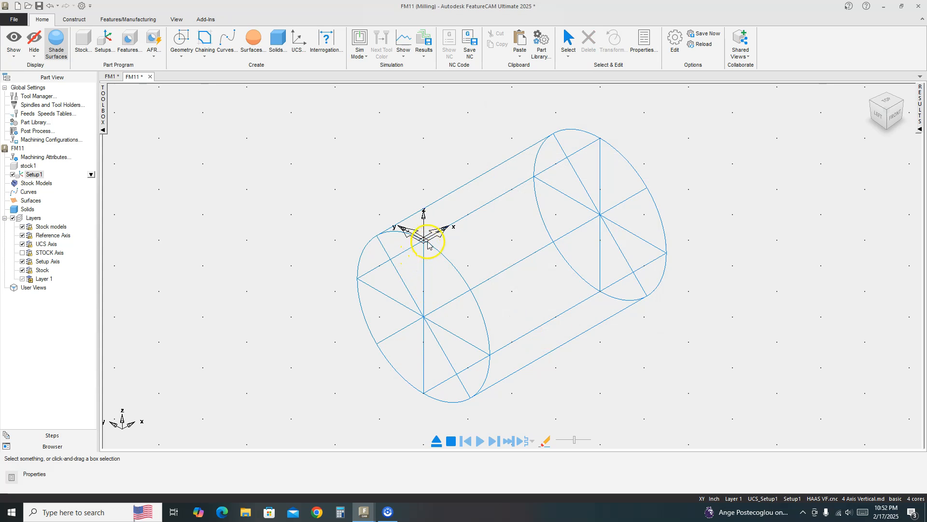
Start a polygon curve in the right view with 6 sides and its center point at Y 0, Z -1.5.
right_click(266, 231)
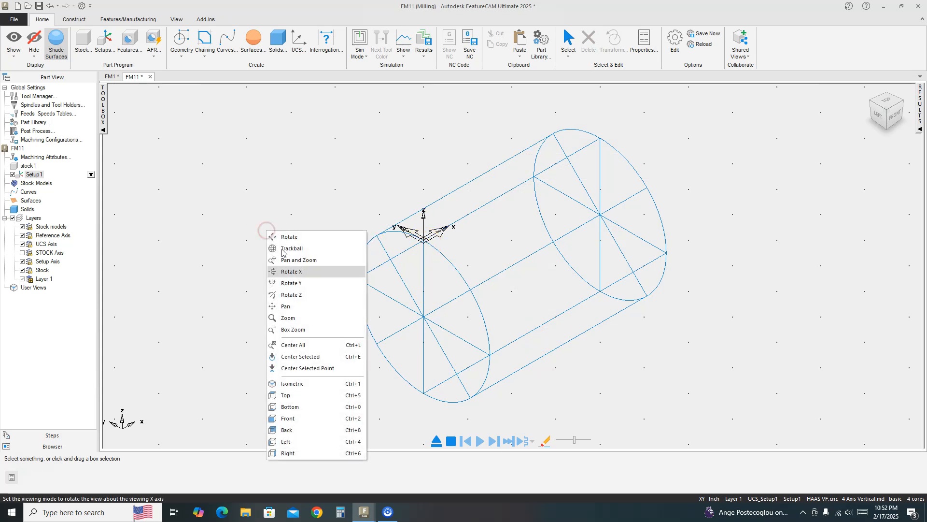
click(294, 454)
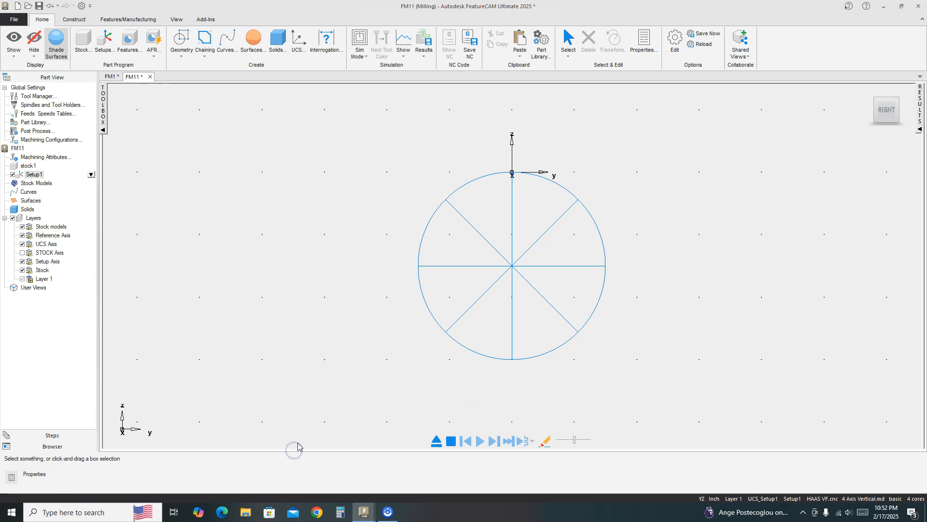
click(225, 43)
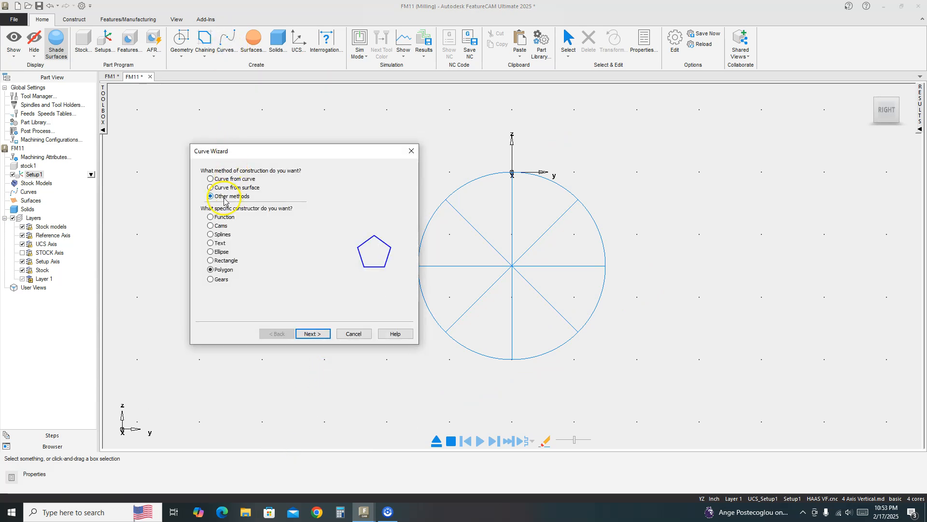
click(312, 333)
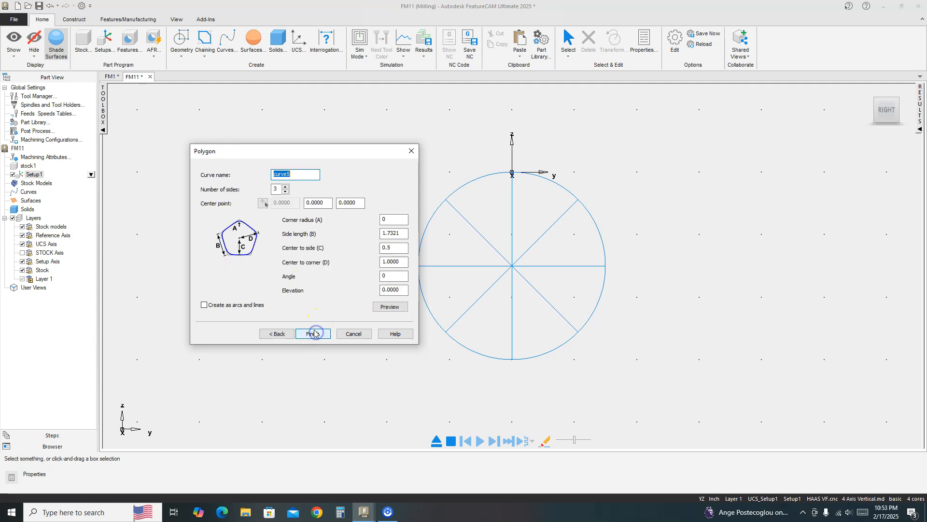
click(286, 187)
click(285, 186)
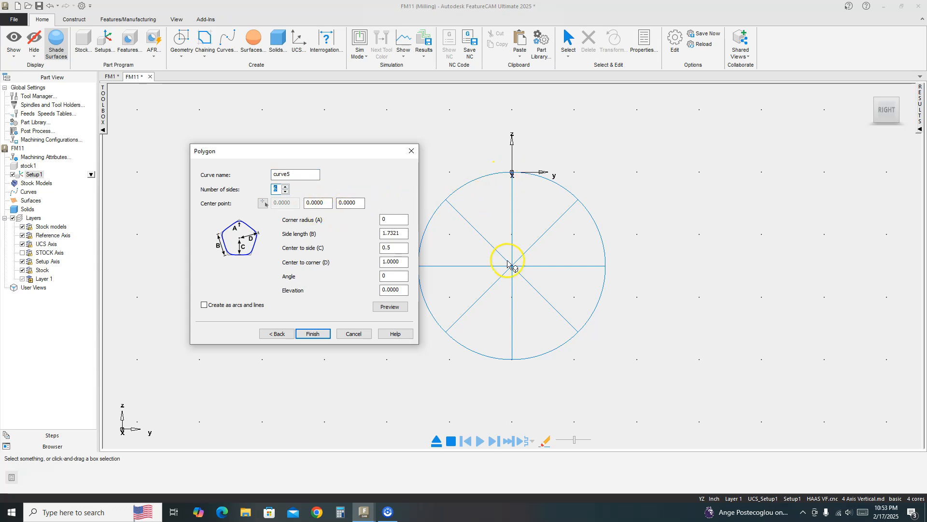
drag(360, 204, 315, 207)
text(-1.5)
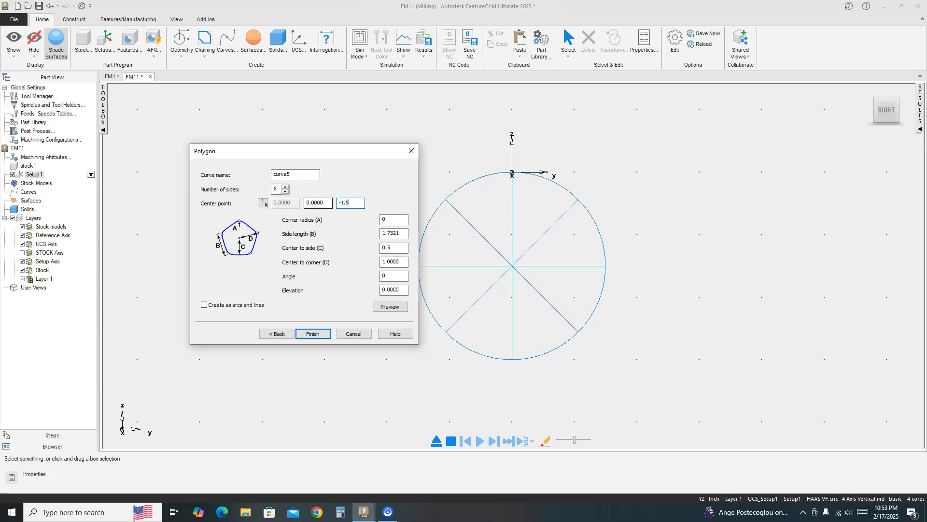
Set the hexagon's center-to-corner distance to 1.2999 and create it as arcs and lines after previewing it.
click(404, 249)
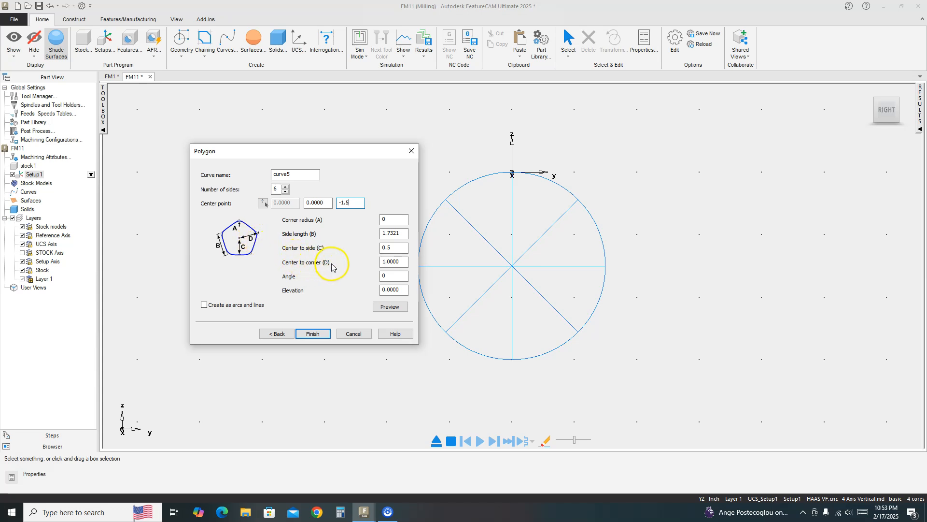
click(394, 262)
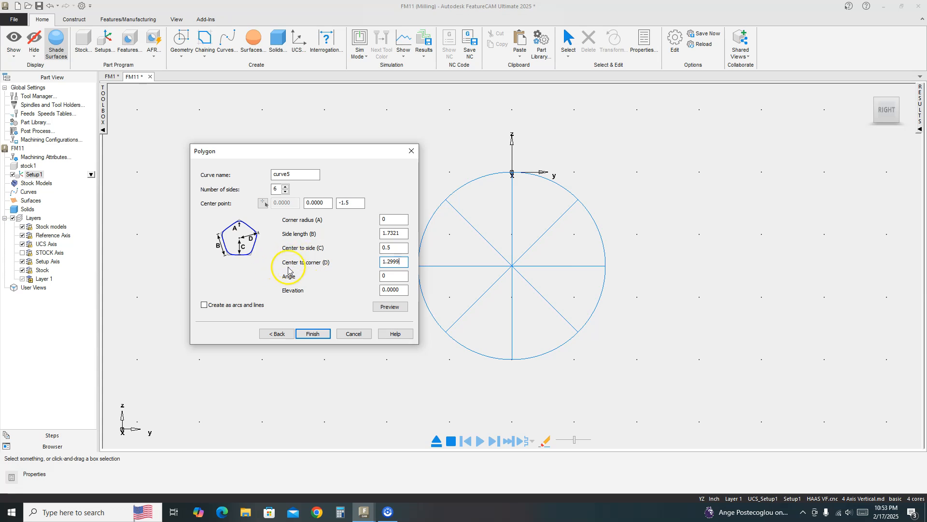
click(385, 309)
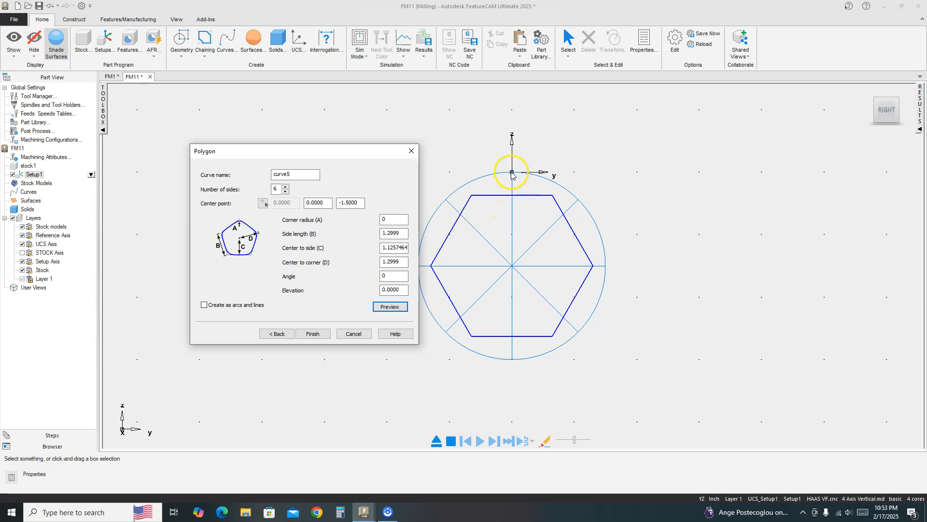
click(203, 305)
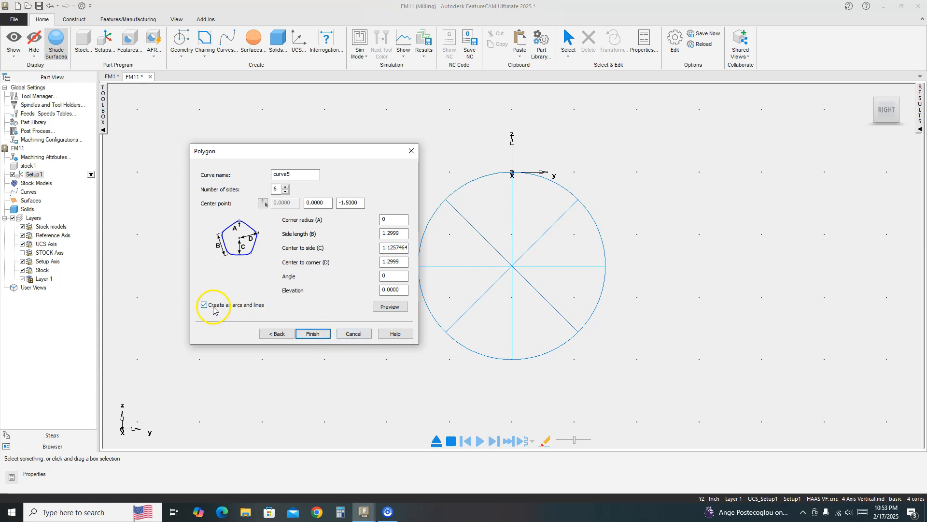
click(389, 307)
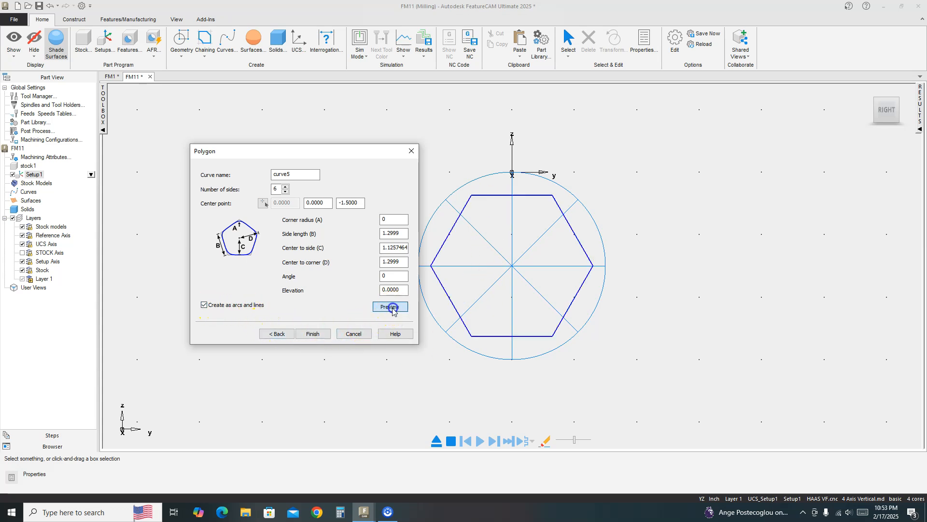
click(315, 333)
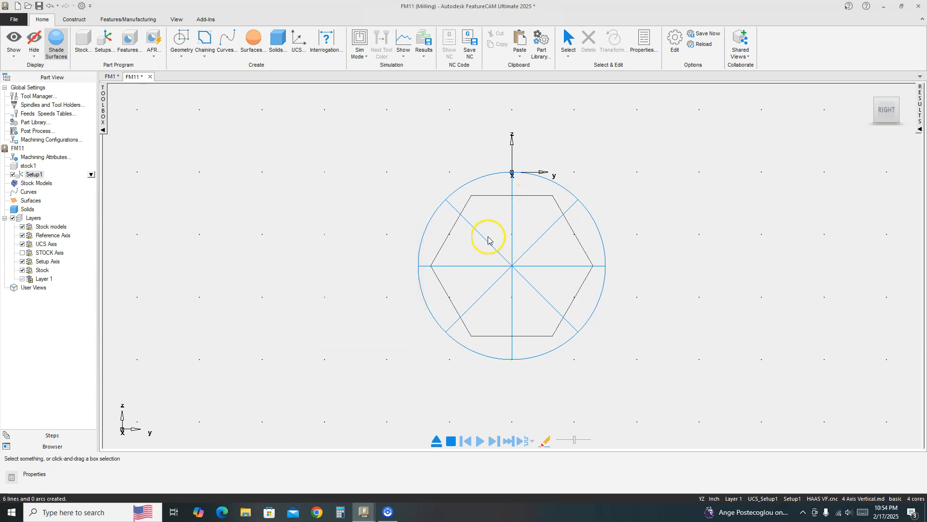
Draw a circle of radius 1.5 centred on the hexagon by entering its radius and center coordinates.
click(185, 53)
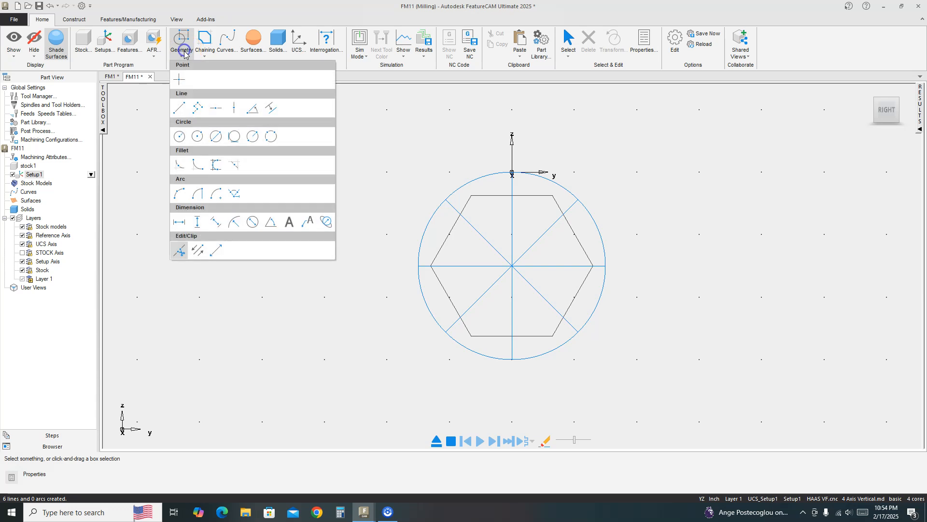
click(181, 133)
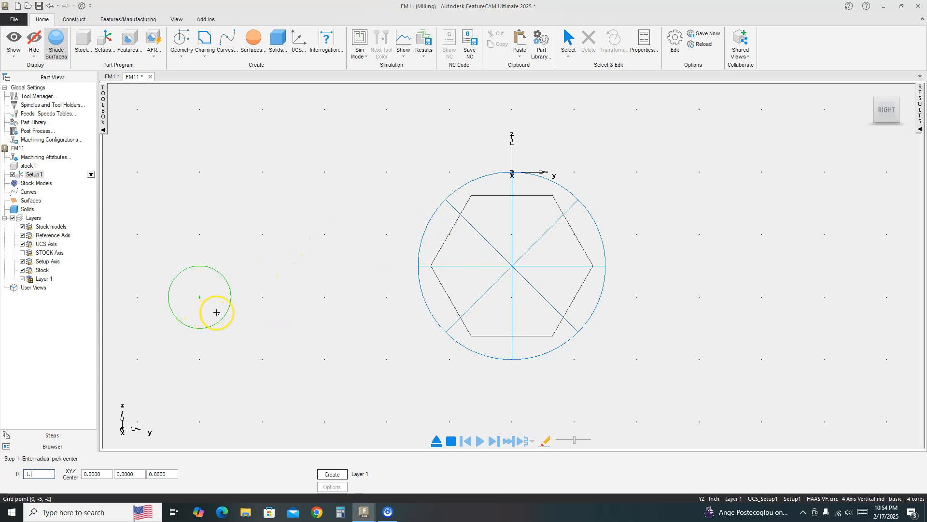
key(Tab)
key(Tab)
key(Tab)
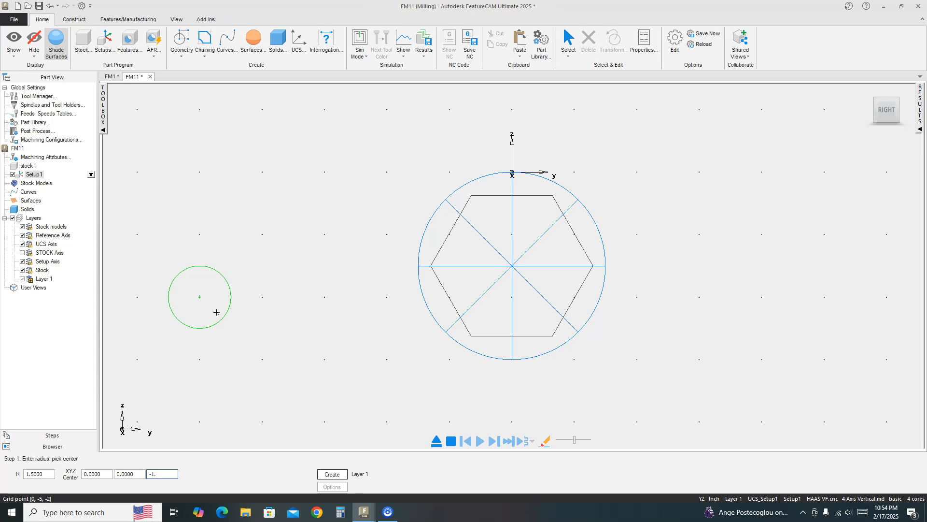
key(Return)
click(244, 273)
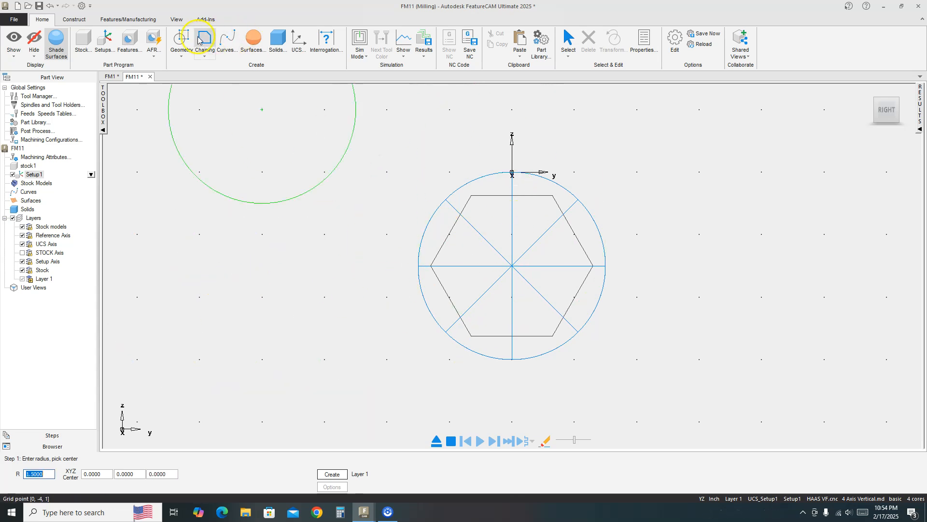
Measure the vertical distance from the circle's top quadrant to the midpoint of the hexagon's top side with a temporary dimension, and delete that dimension.
click(187, 51)
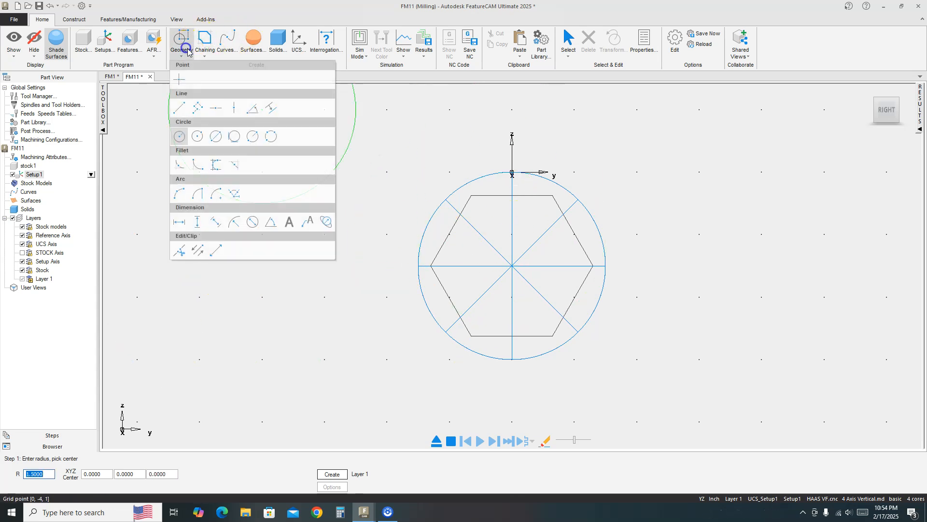
click(198, 218)
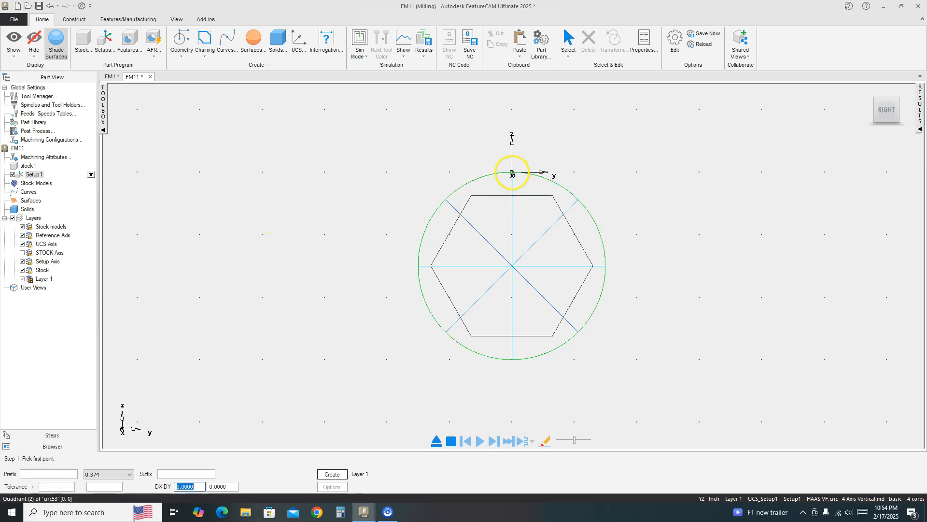
click(512, 172)
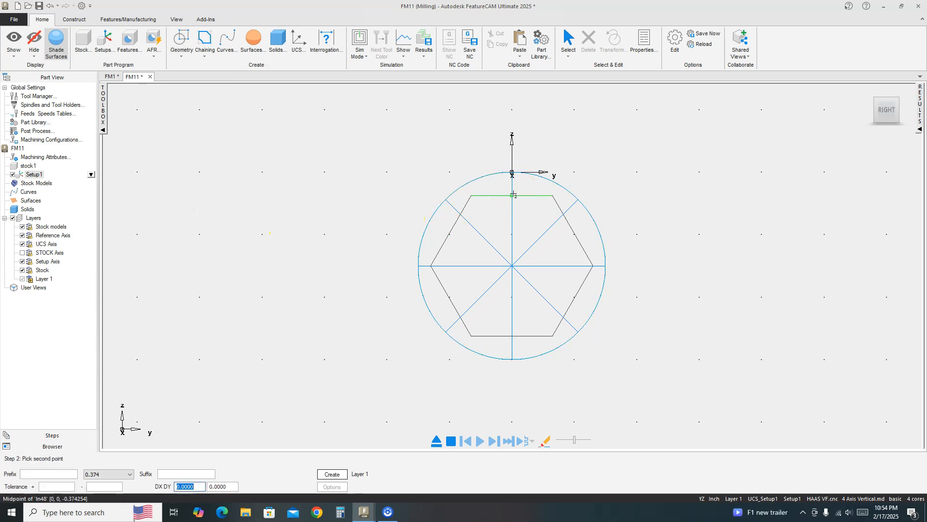
click(386, 189)
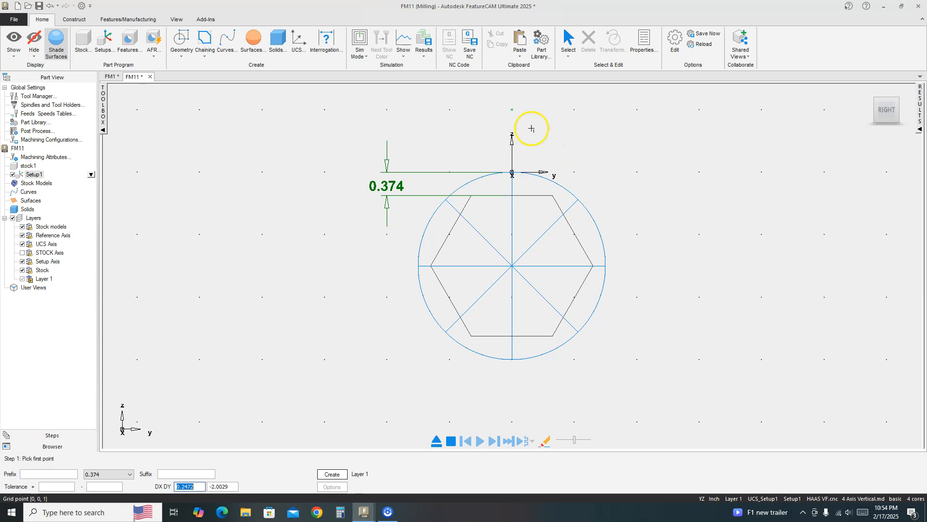
click(387, 157)
click(588, 42)
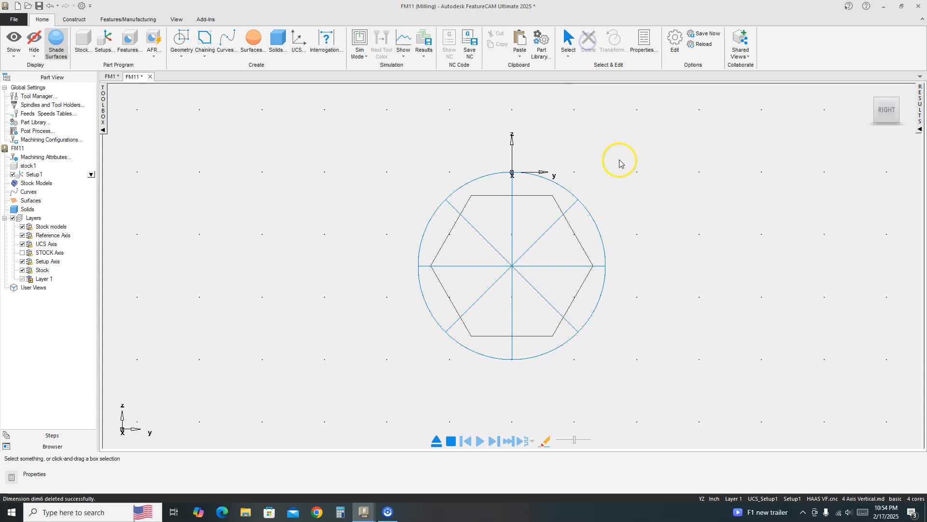
Offset the hexagon's top side upward by 0.374 to create a parallel line level with the circle's top quadrant.
click(528, 196)
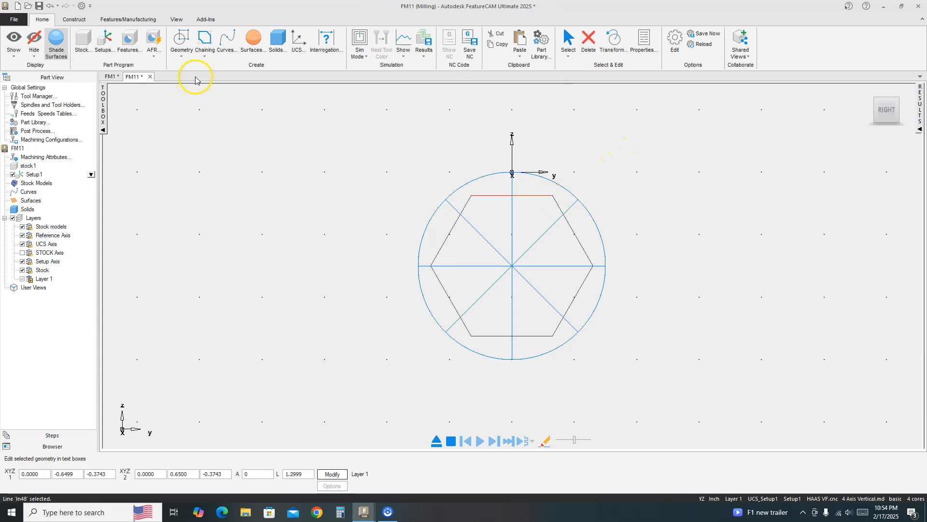
click(181, 48)
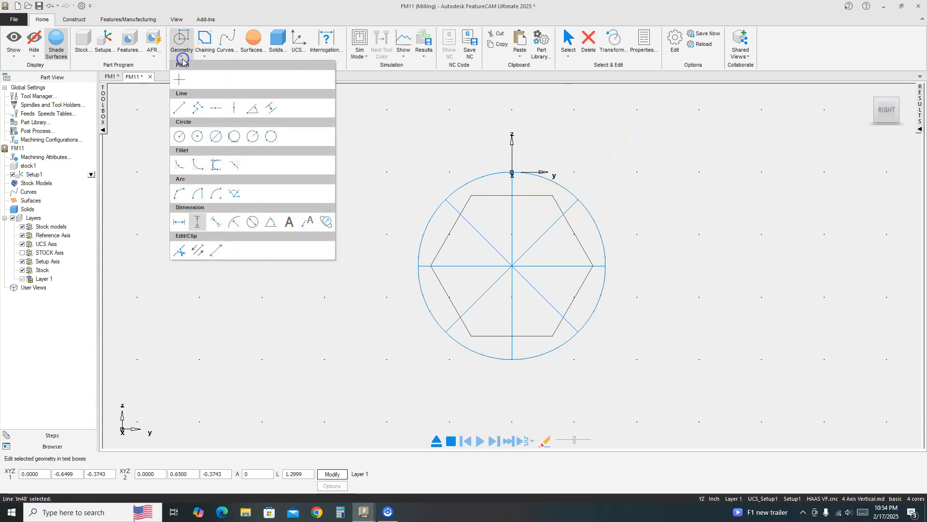
click(269, 109)
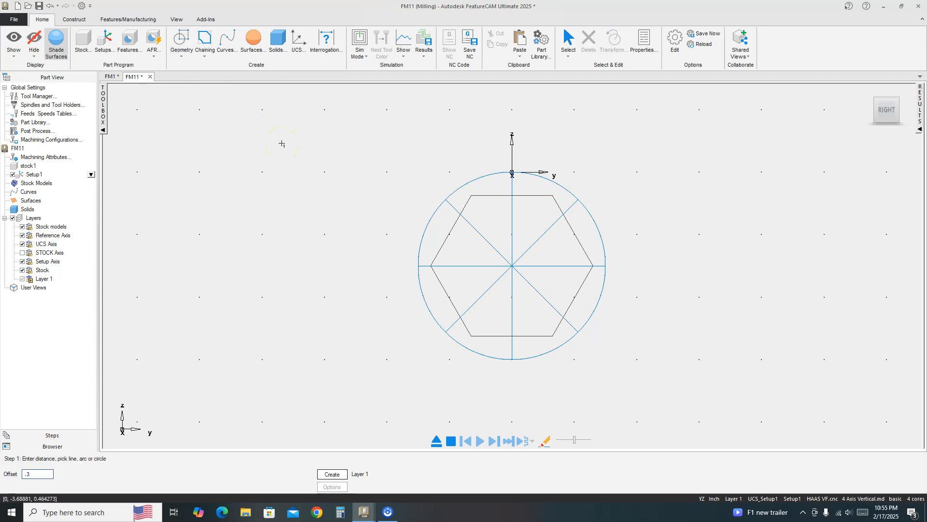
text(.374)
key(Return)
click(491, 277)
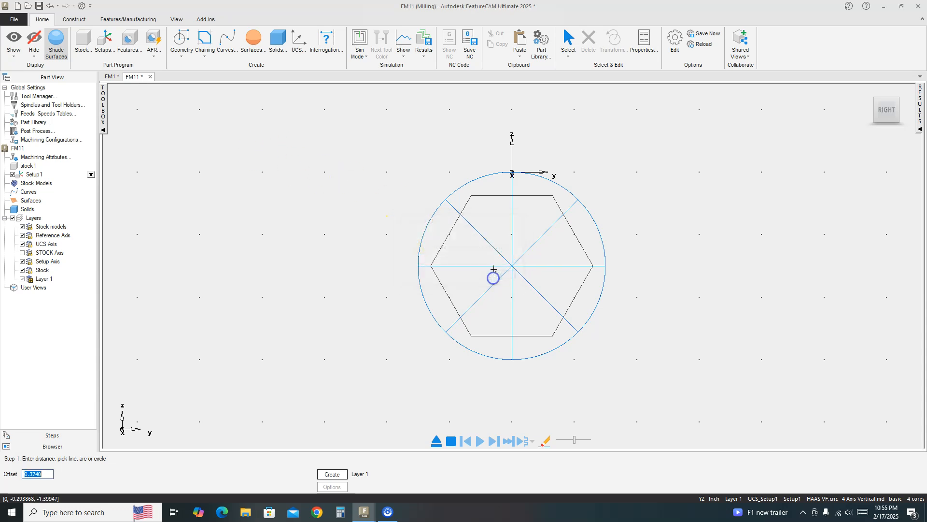
click(494, 195)
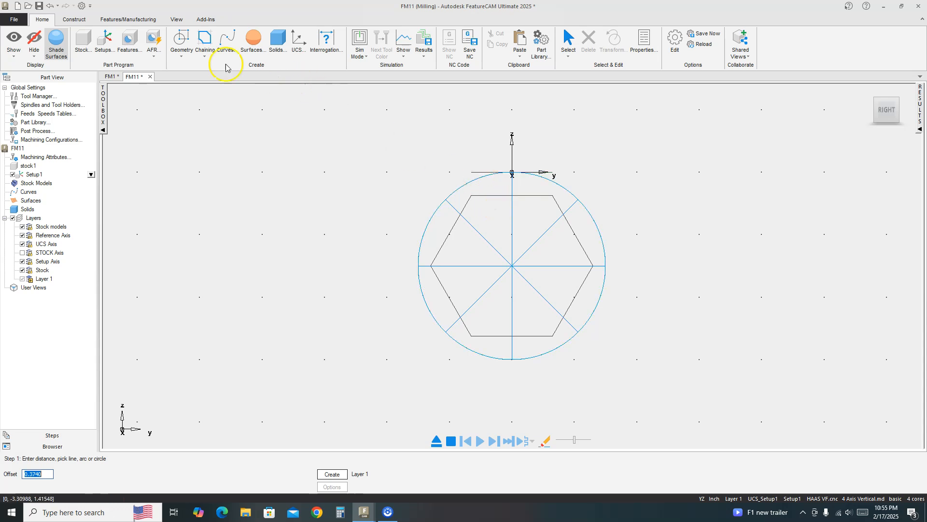
Draw two vertical construction lines through the endpoints of the offset line above the hexagon.
click(181, 57)
click(234, 106)
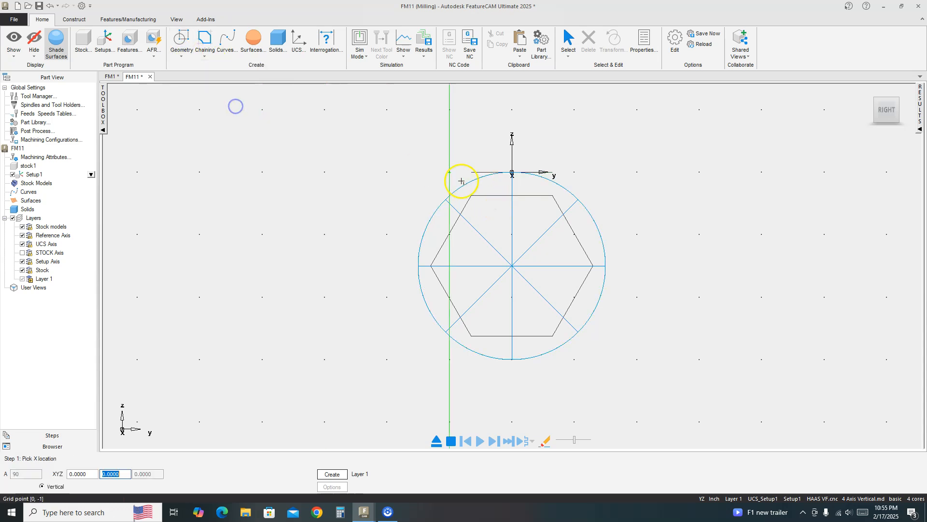
click(472, 174)
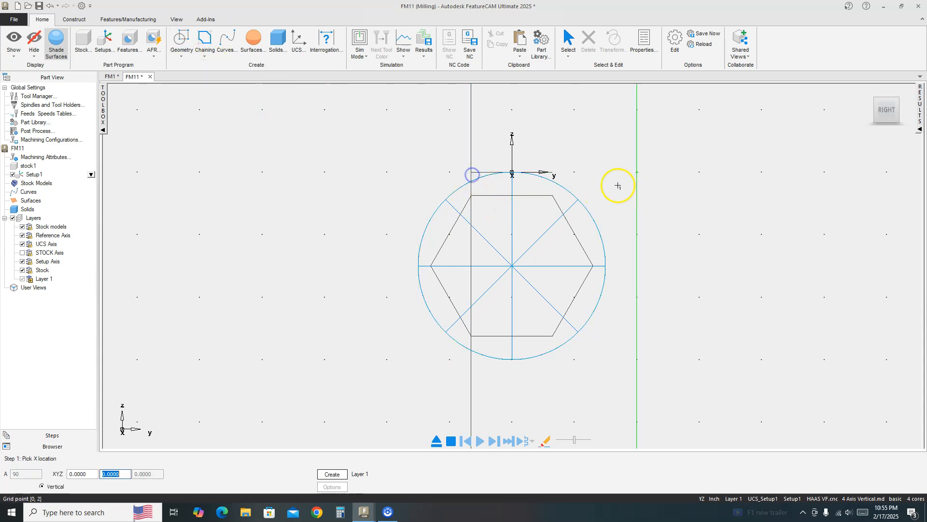
click(554, 173)
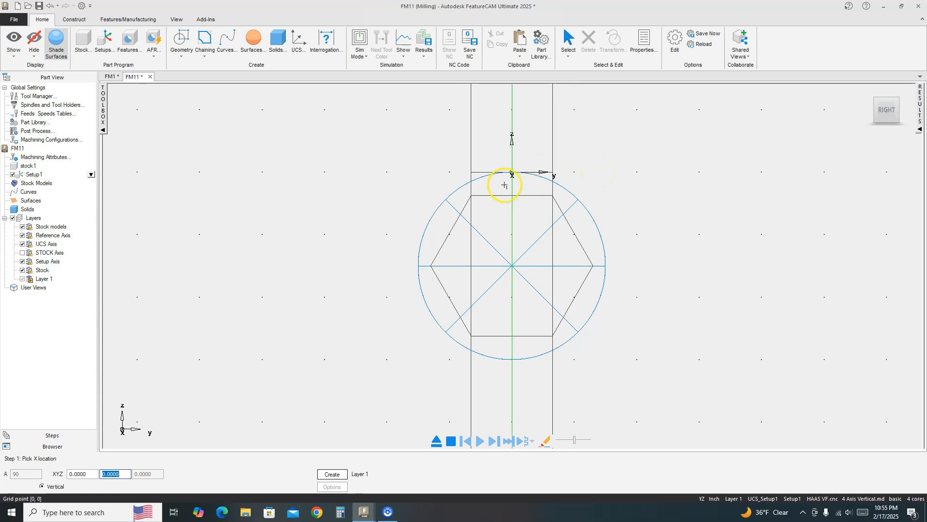
Offset both vertical construction lines outward by 0.125, one to each side.
click(182, 42)
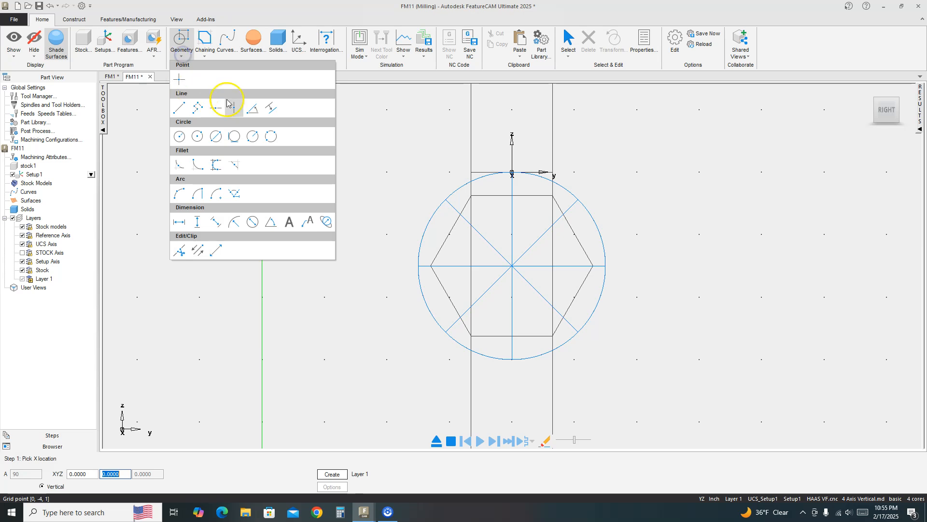
click(268, 108)
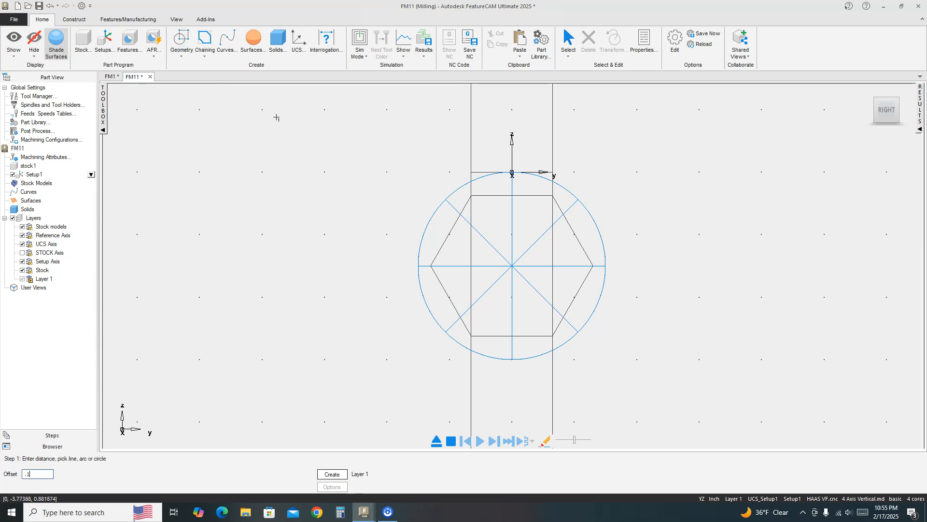
click(443, 132)
click(582, 139)
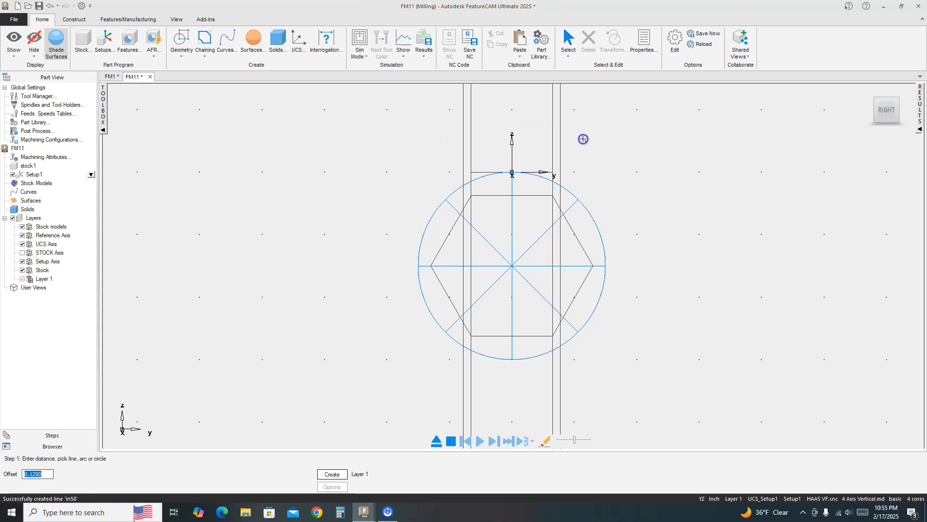
Extend the horizontal line above the hexagon on both ends until it meets the outer vertical lines.
click(180, 46)
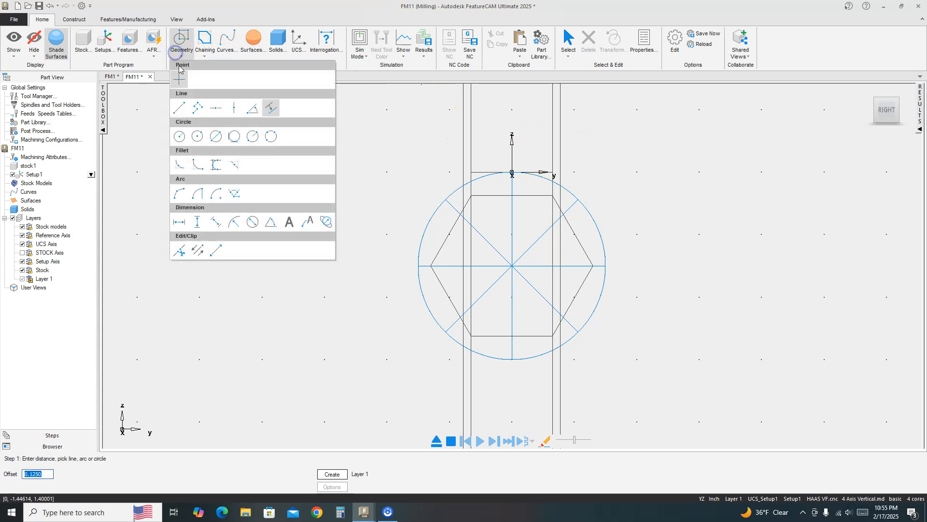
click(197, 249)
click(473, 173)
click(459, 175)
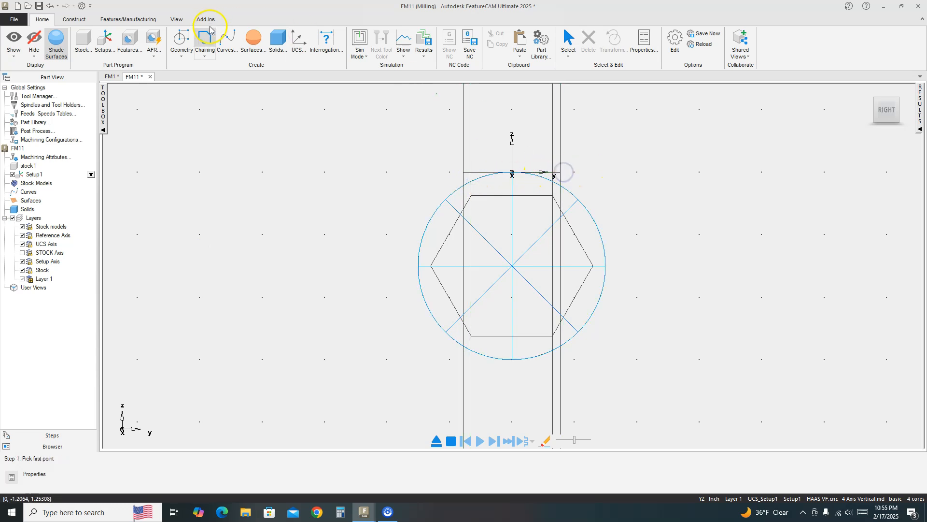
Clip away the parts of the vertical construction lines that rise above the extended horizontal line.
click(181, 43)
click(177, 248)
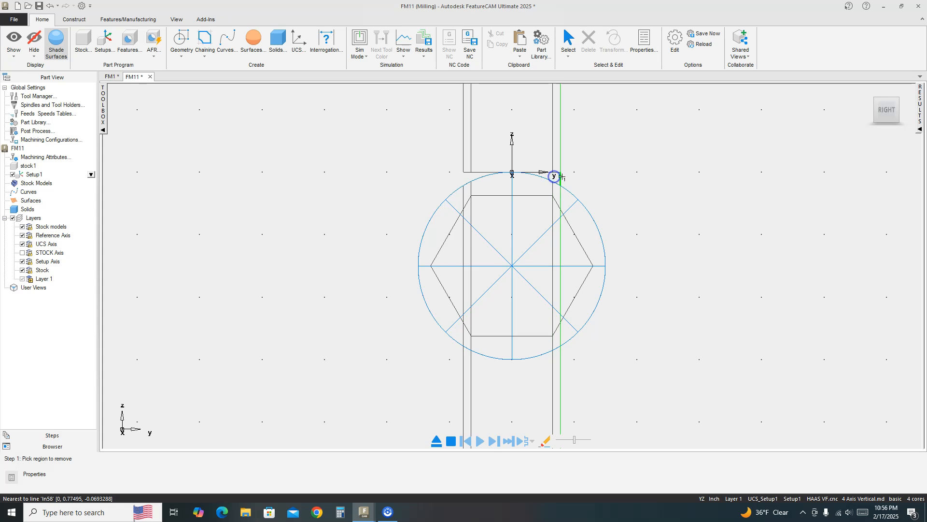
click(556, 154)
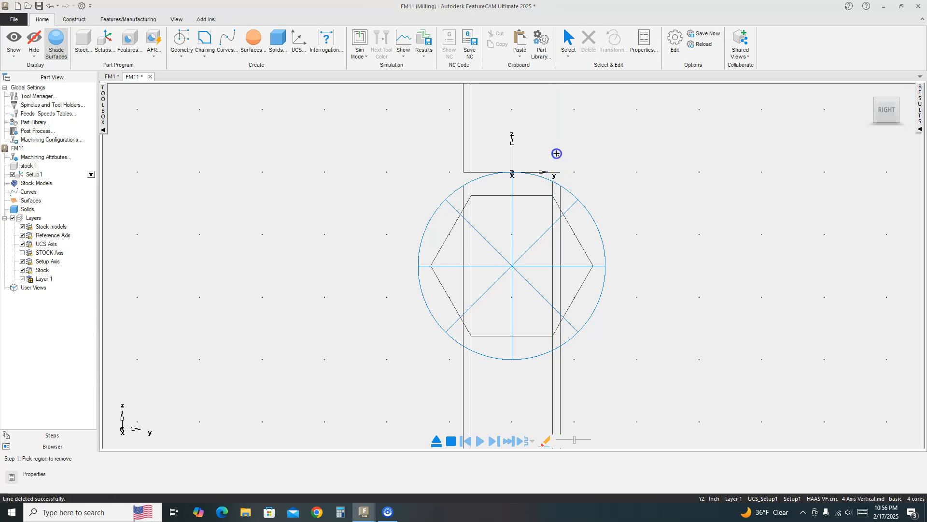
click(472, 137)
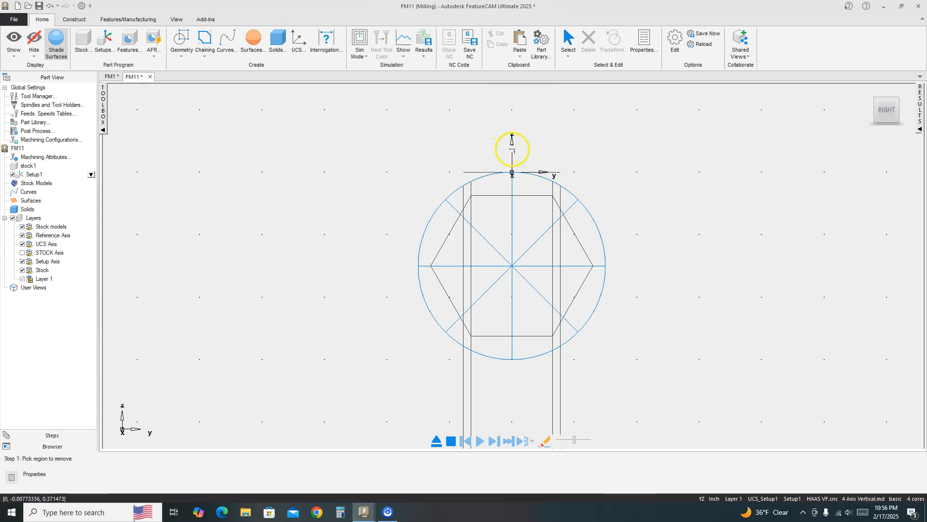
Start a patterned Side feature, chain the extended horizontal line as its curve and keep the Normal machining side.
click(129, 50)
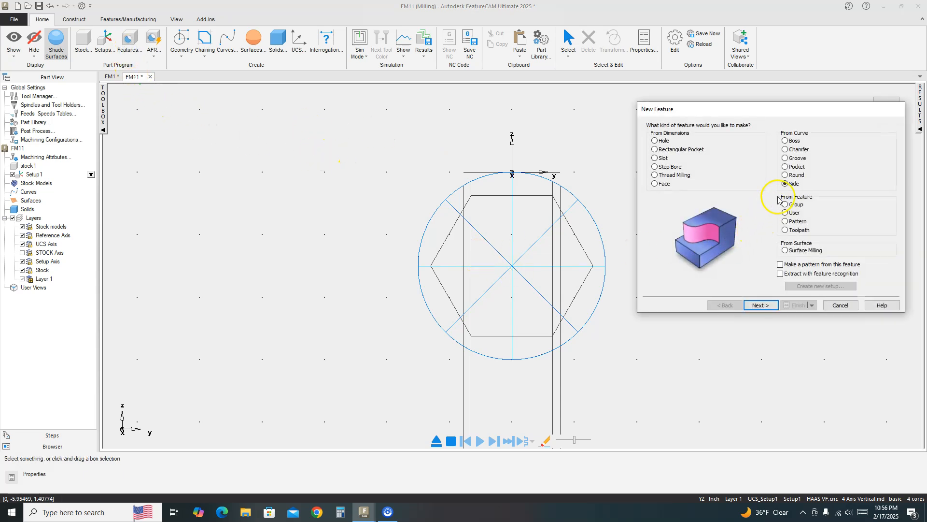
click(765, 306)
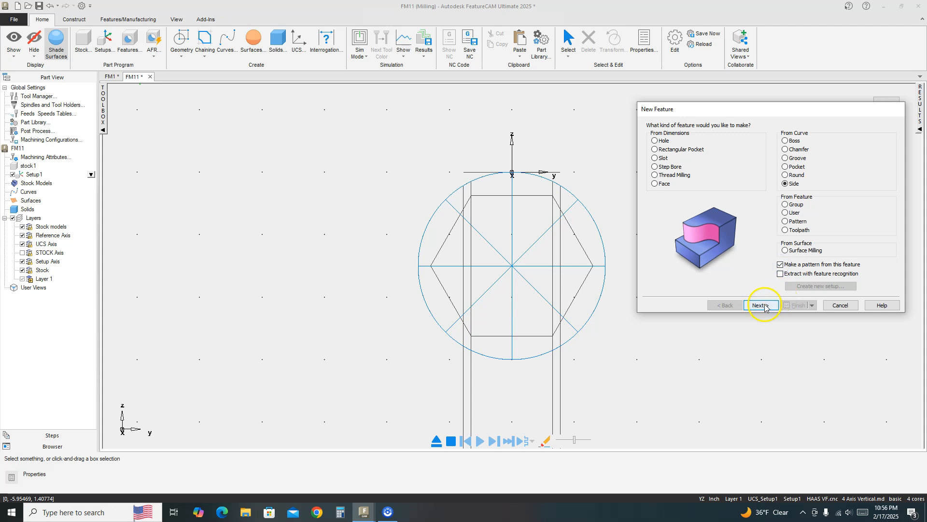
click(704, 263)
click(463, 172)
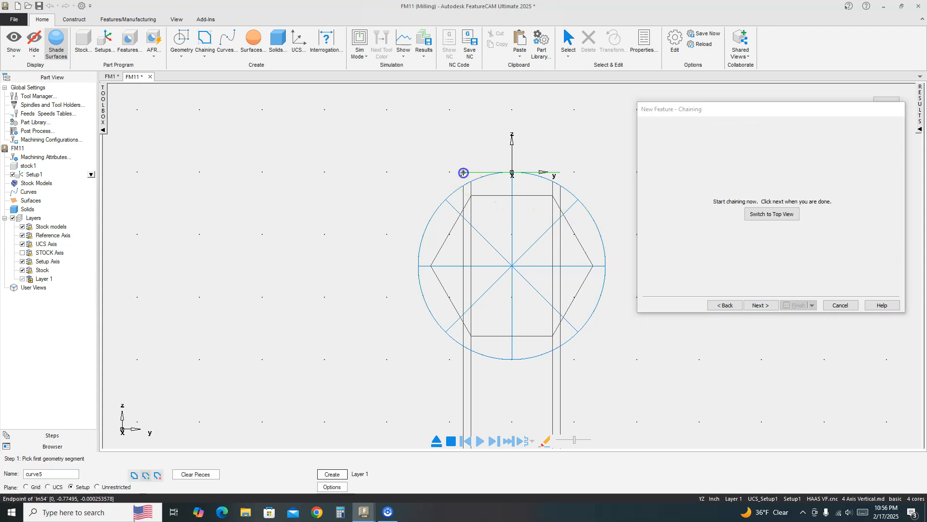
click(562, 173)
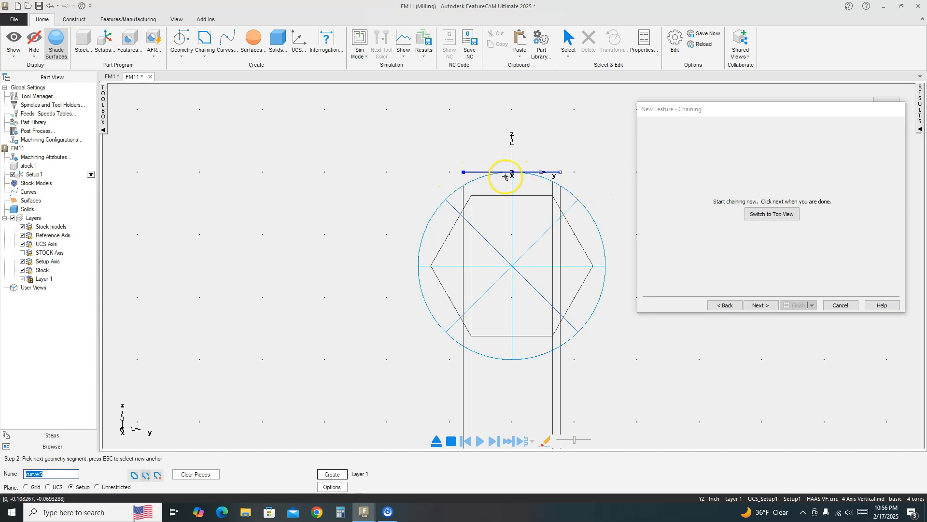
click(758, 305)
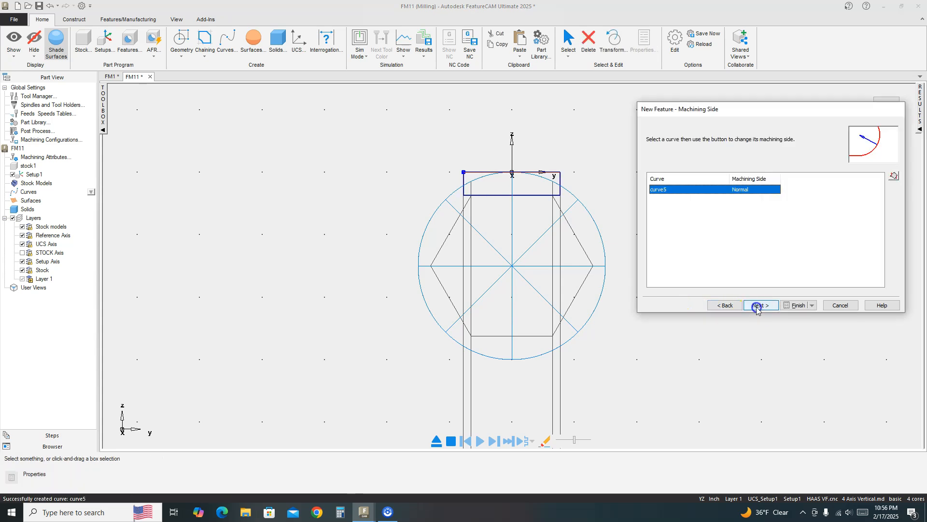
click(757, 306)
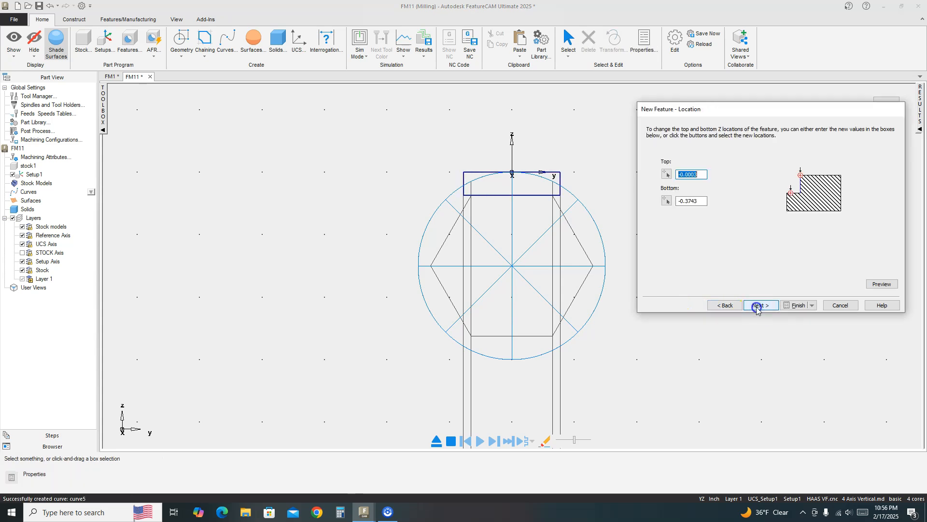
Set the Side feature's top to 0.0 and bottom to -0.374, and accept its default dimensions.
click(667, 175)
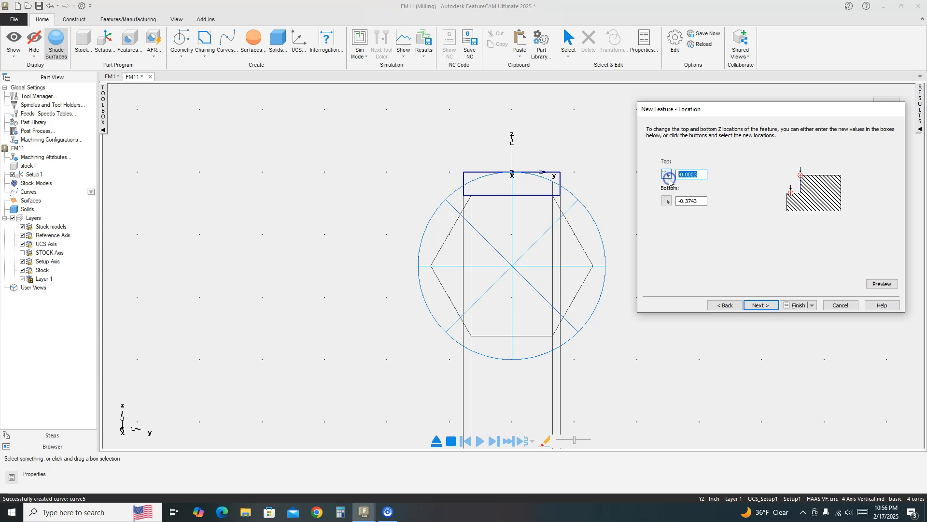
click(688, 202)
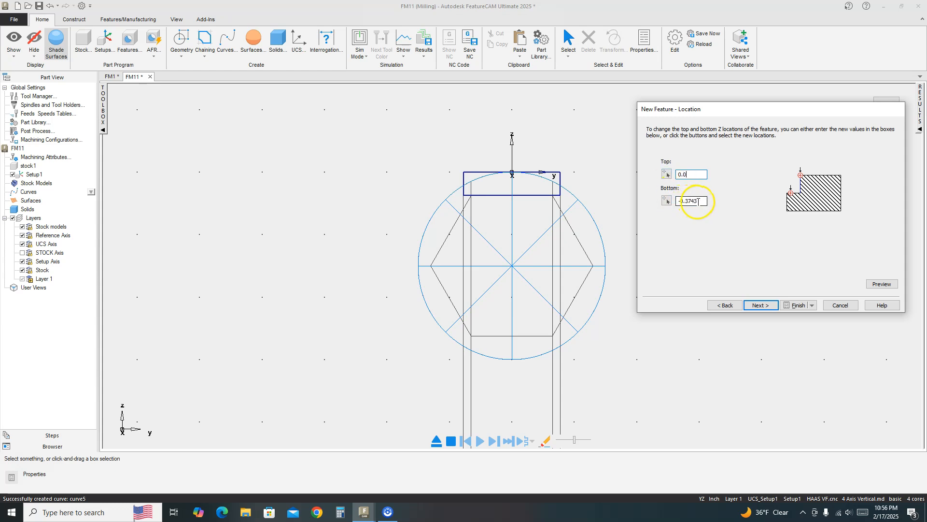
text(-)
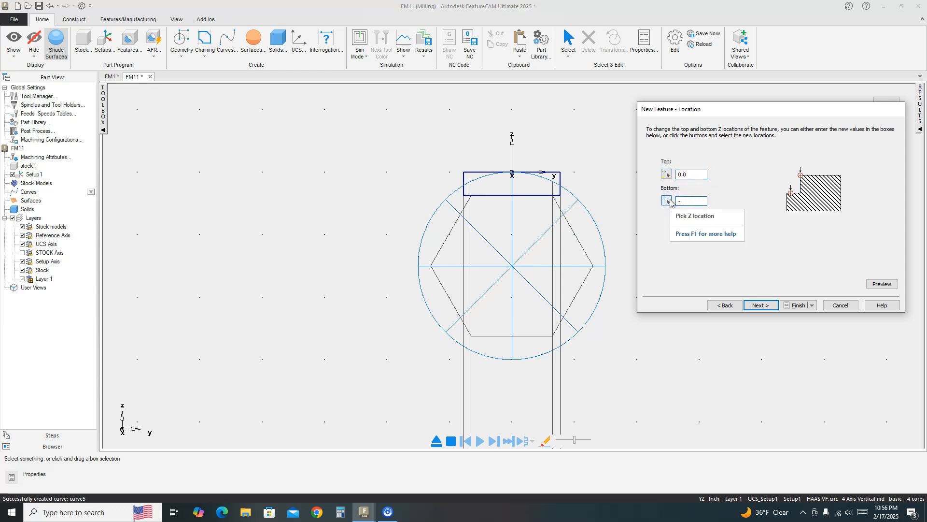
text(.374)
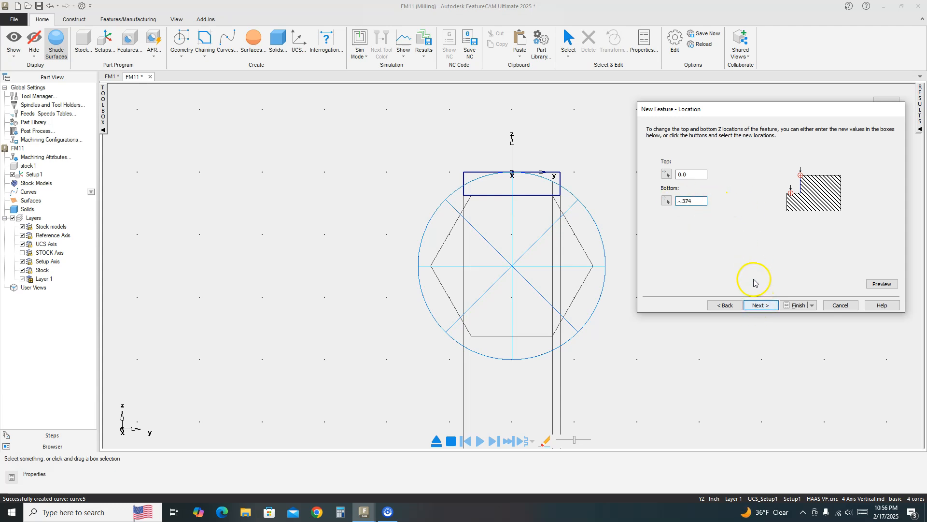
click(757, 304)
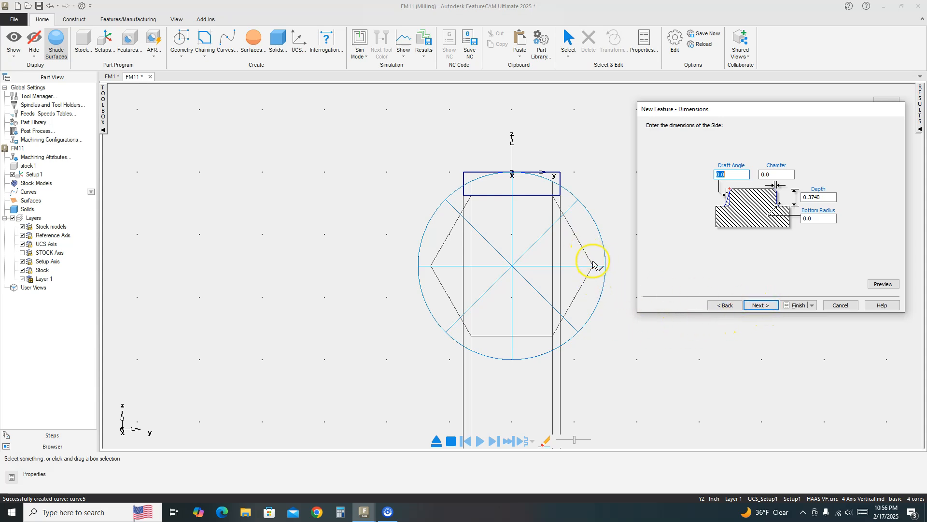
click(752, 306)
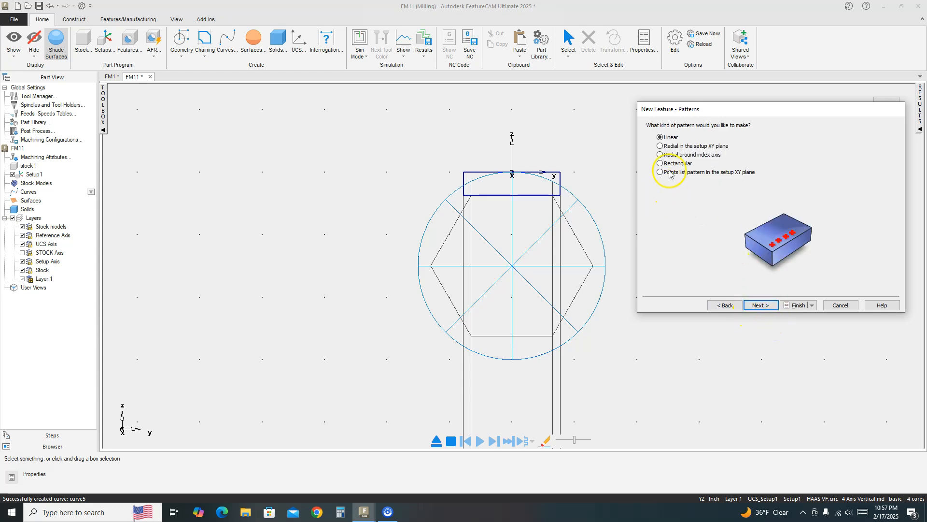
Define a radial pattern around the index axis with diameter 3.0, number 6 and spacing angle 60, positioned at X 1.25.
click(660, 154)
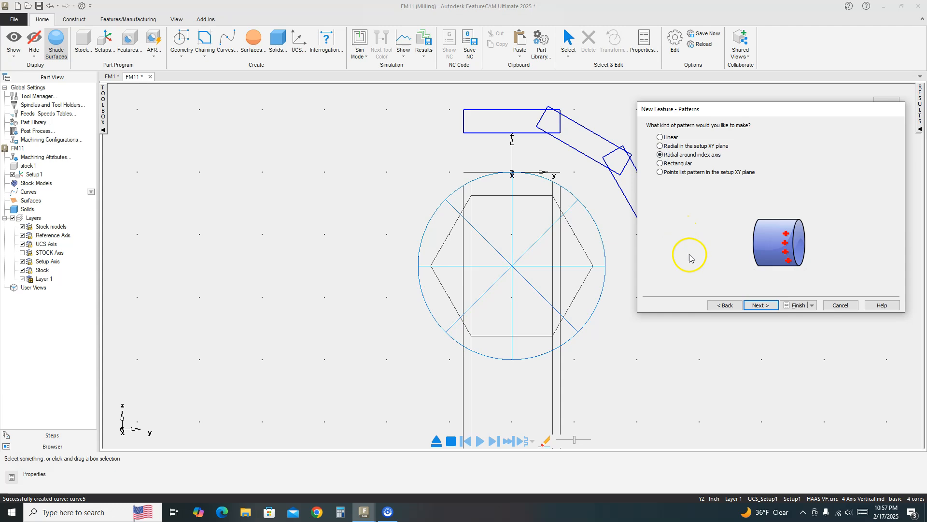
click(750, 304)
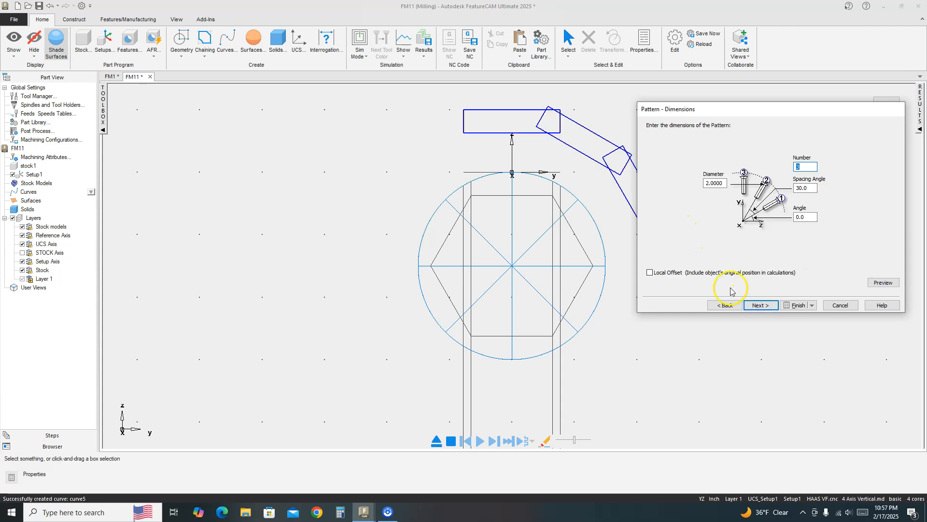
click(723, 183)
click(796, 168)
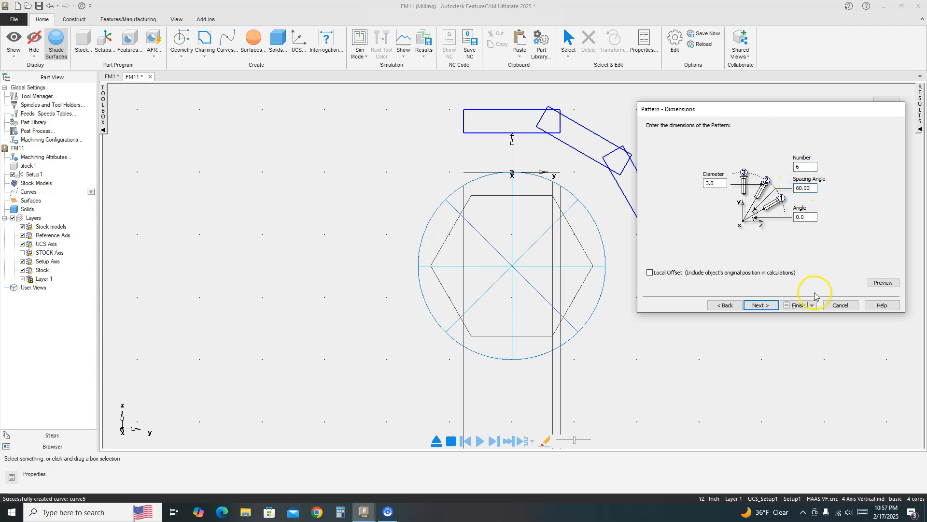
click(769, 305)
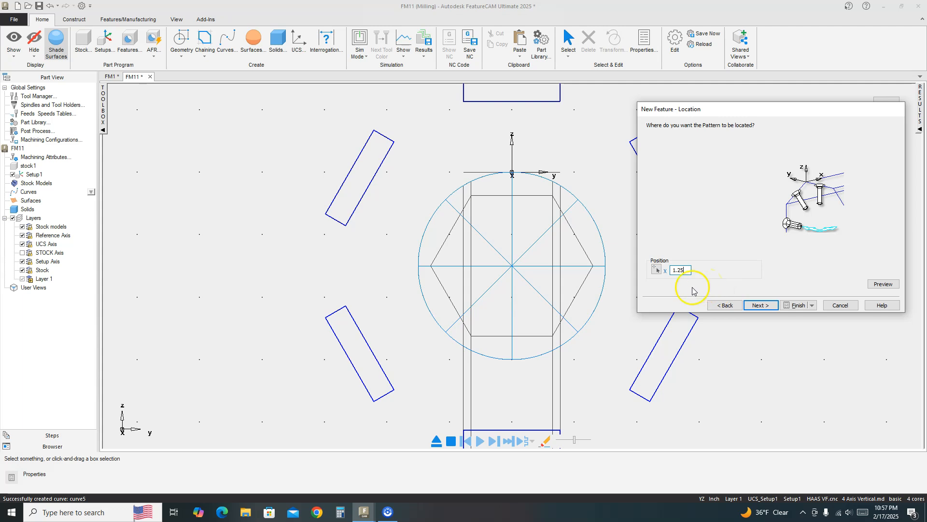
click(765, 309)
Toggle the Depth first strategy of the Side feature and proceed to its roughing tool choice.
click(660, 153)
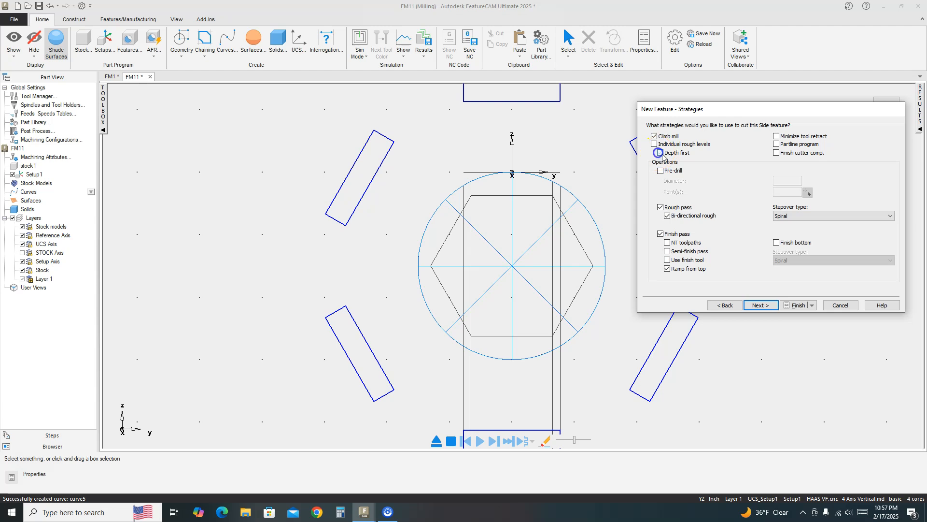
click(761, 306)
click(761, 307)
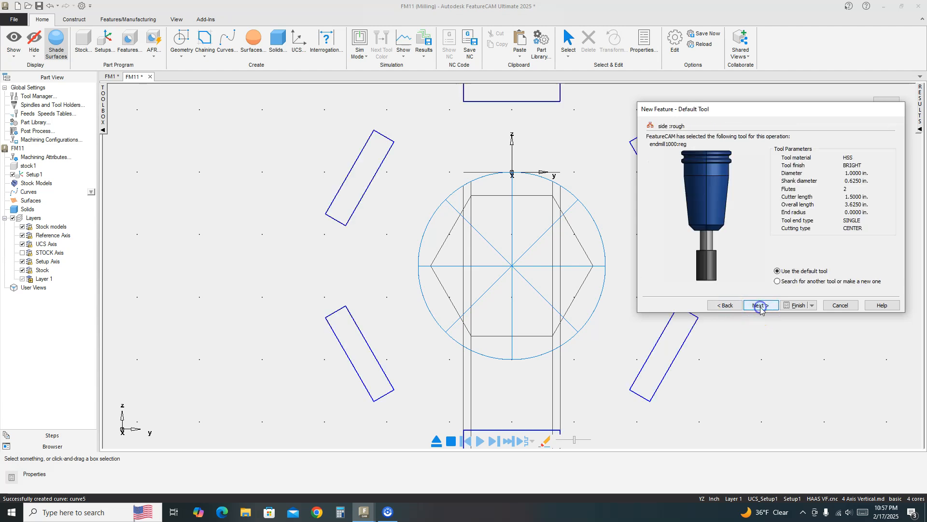
Replace the default roughing tool with the MCC_.5_EM flat end mill and finish creating the patterned Side feature.
click(759, 306)
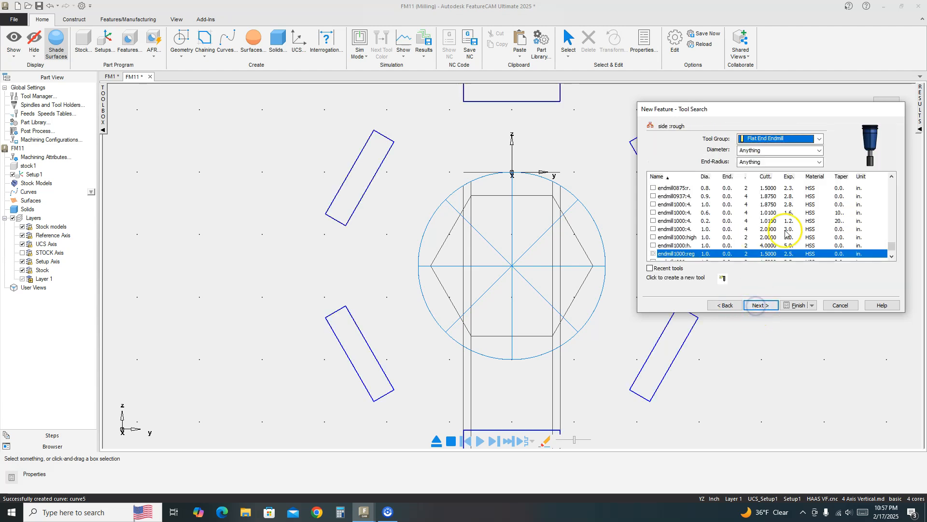
drag(891, 245, 890, 184)
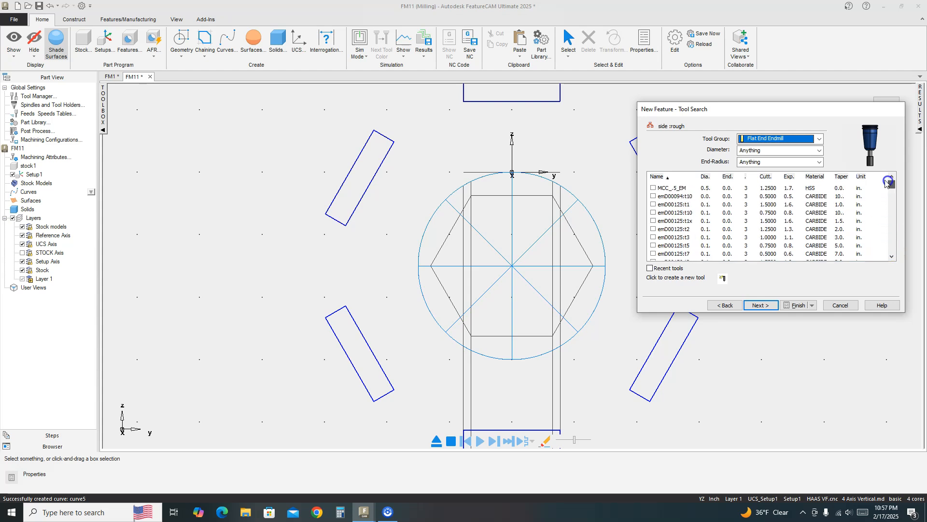
click(653, 188)
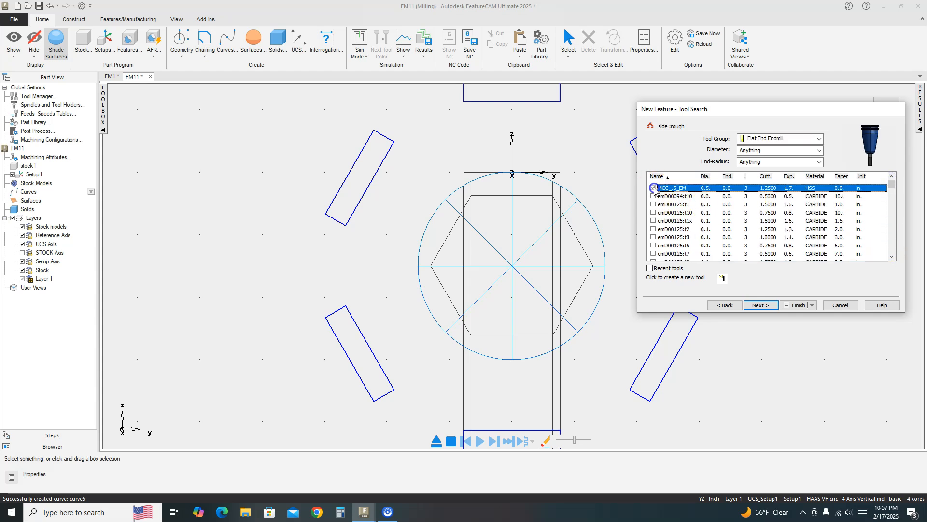
click(762, 305)
click(769, 305)
click(794, 305)
click(747, 355)
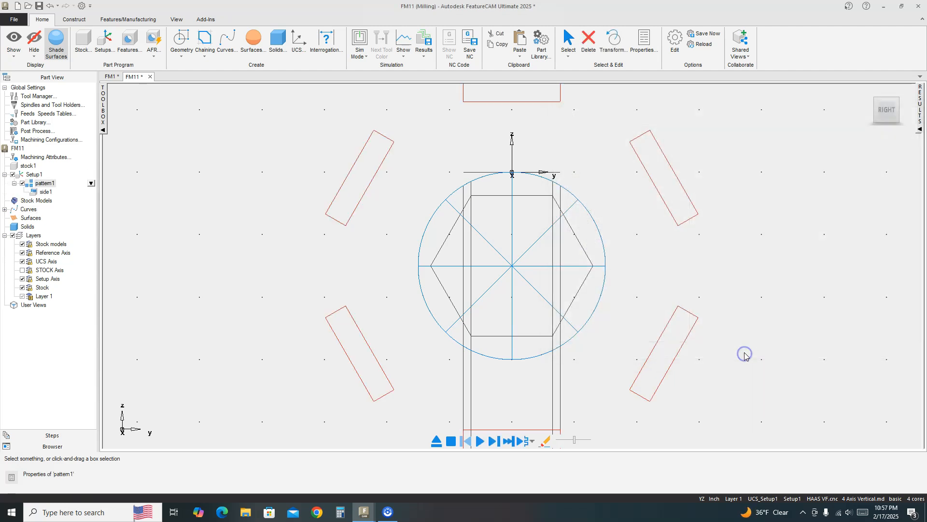
Reposition the patterned Side feature relative to its curve using the Polar option with Z -1.5, and check its fit around the round stock.
right_click(668, 288)
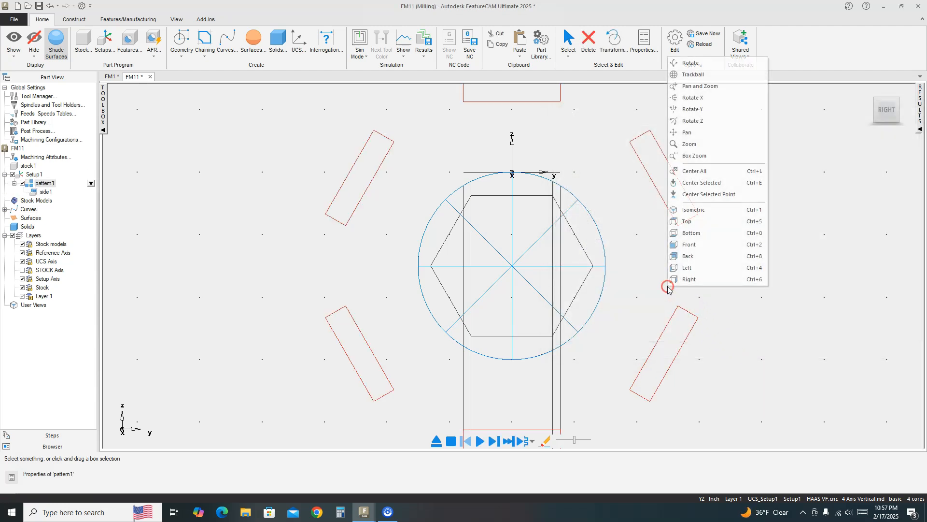
click(714, 209)
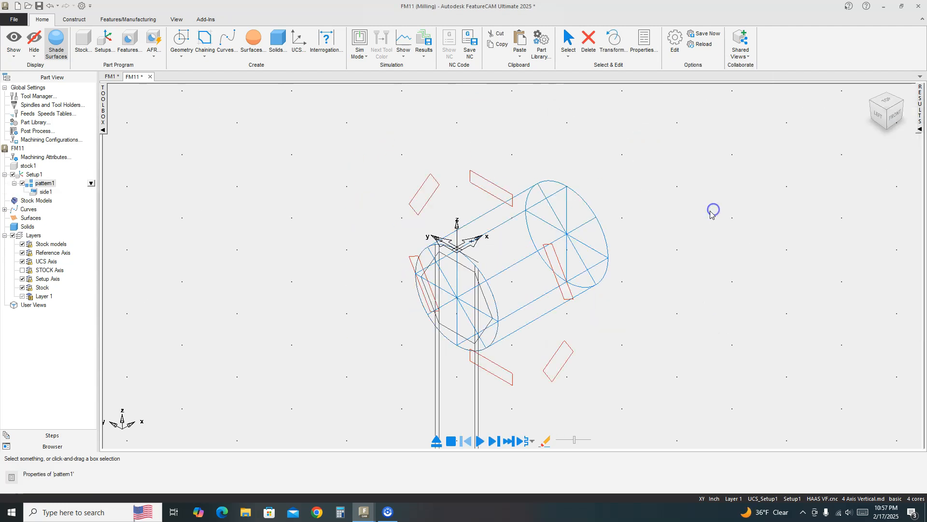
click(918, 124)
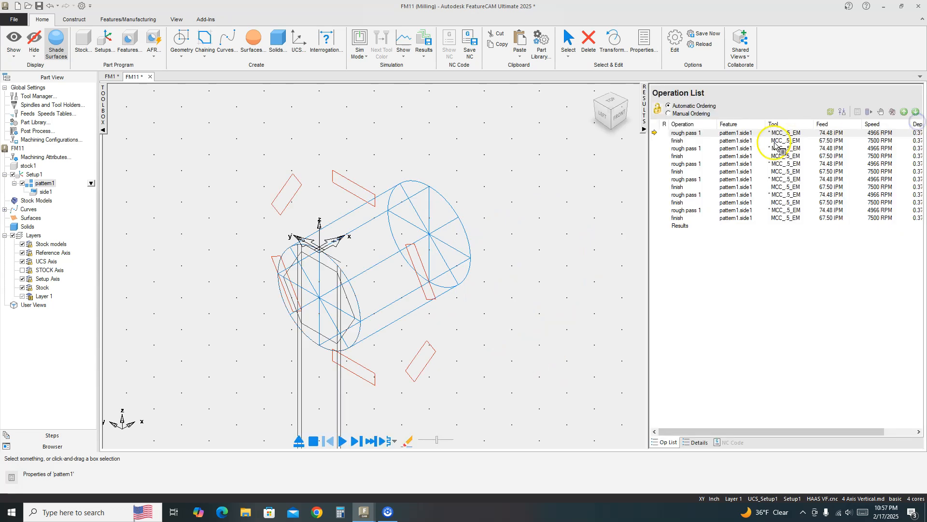
double_click(742, 135)
click(757, 127)
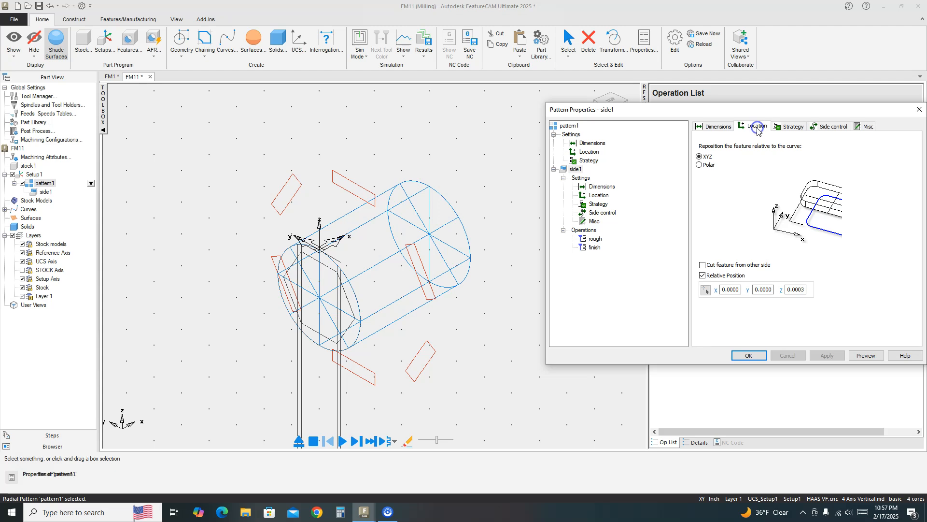
click(699, 165)
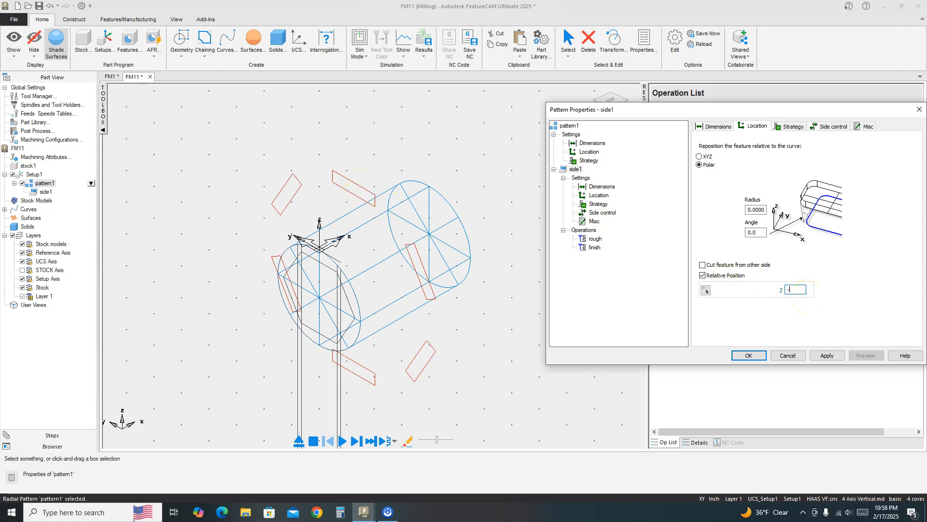
click(834, 357)
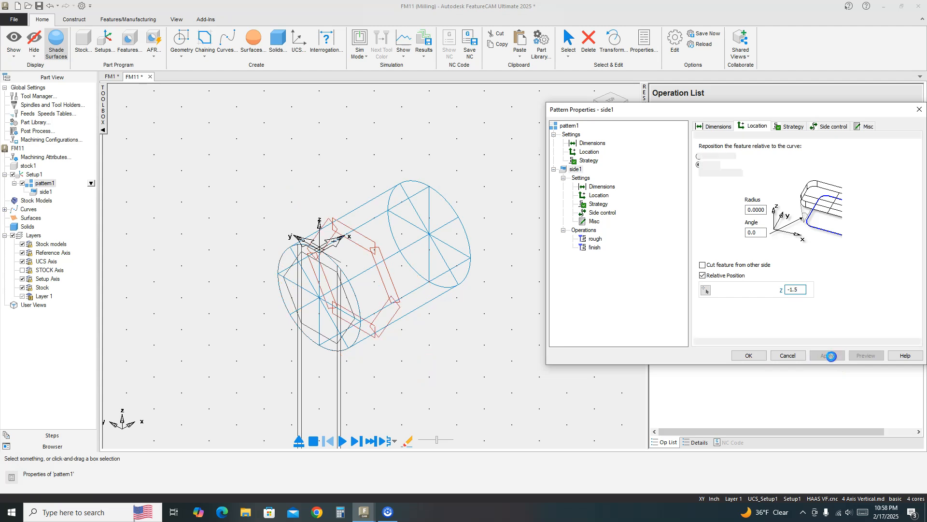
right_click(495, 325)
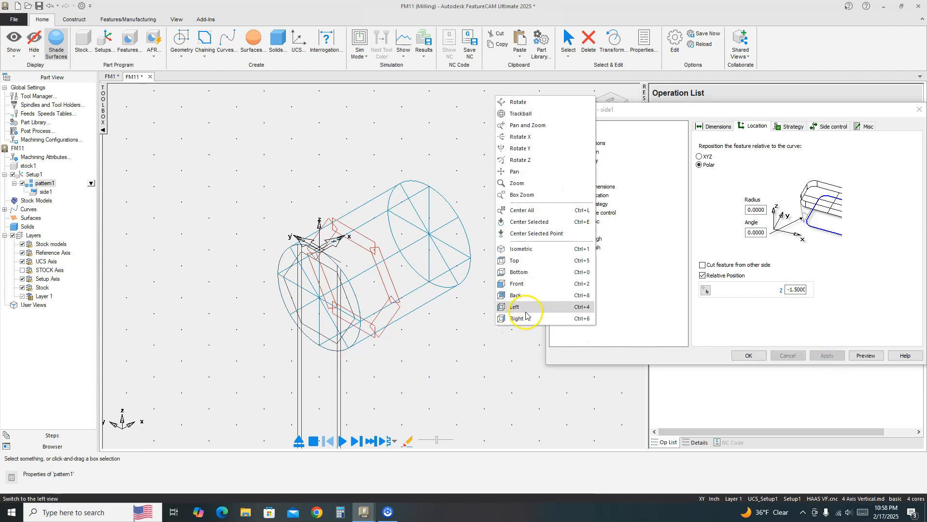
click(525, 317)
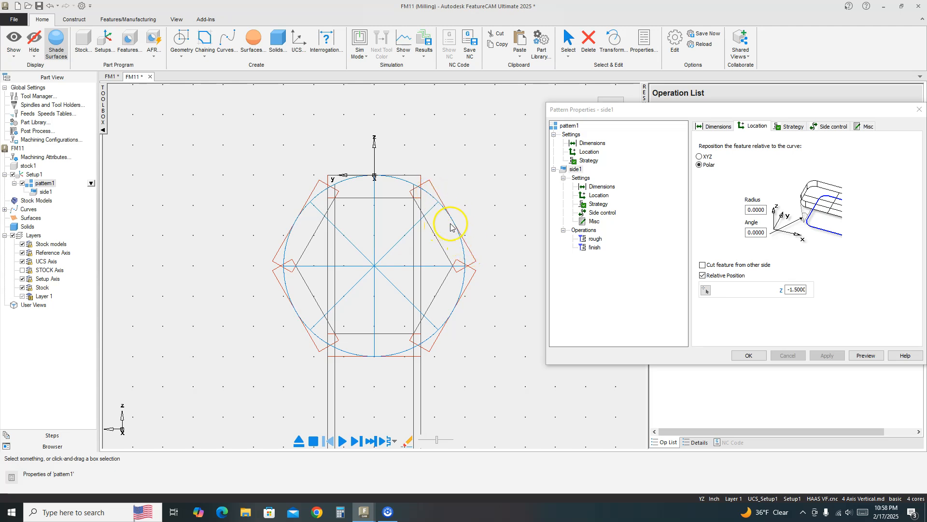
click(740, 358)
Run the centerline simulation of the patterned hex flats in isometric view.
right_click(493, 274)
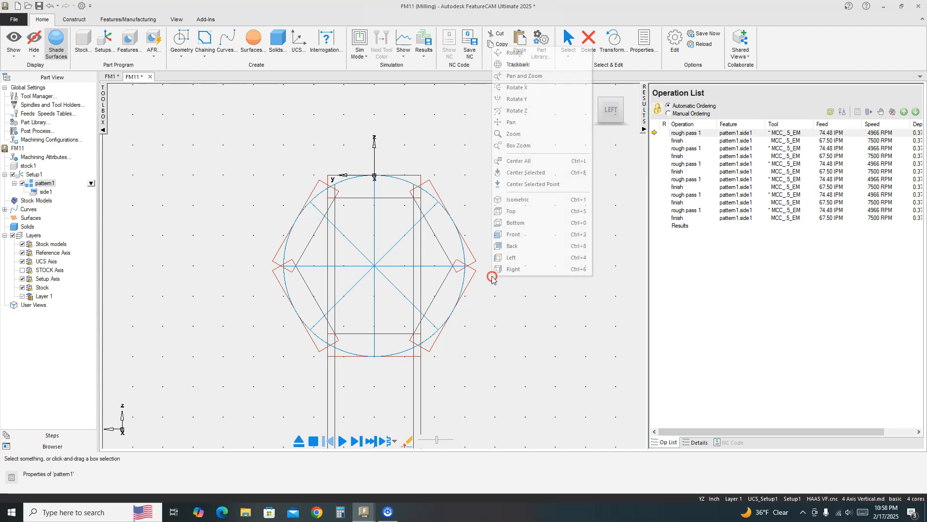
click(522, 200)
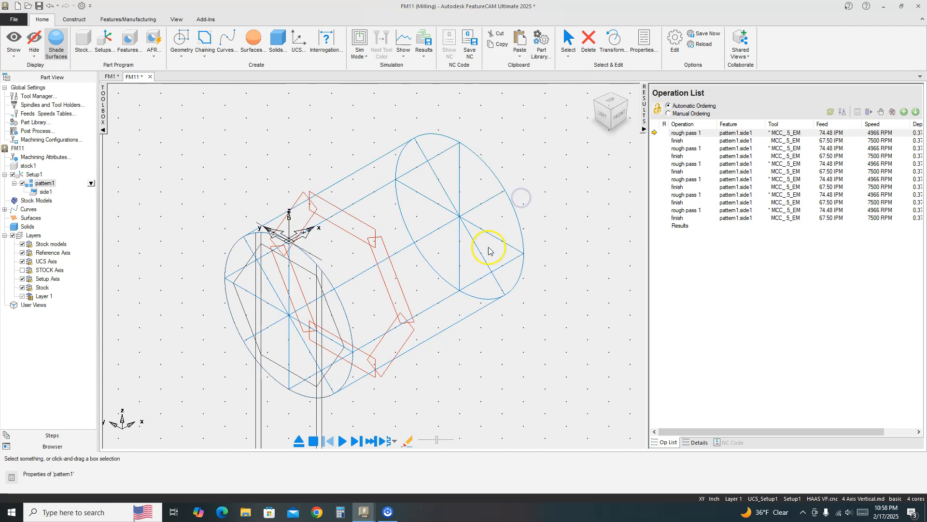
click(343, 440)
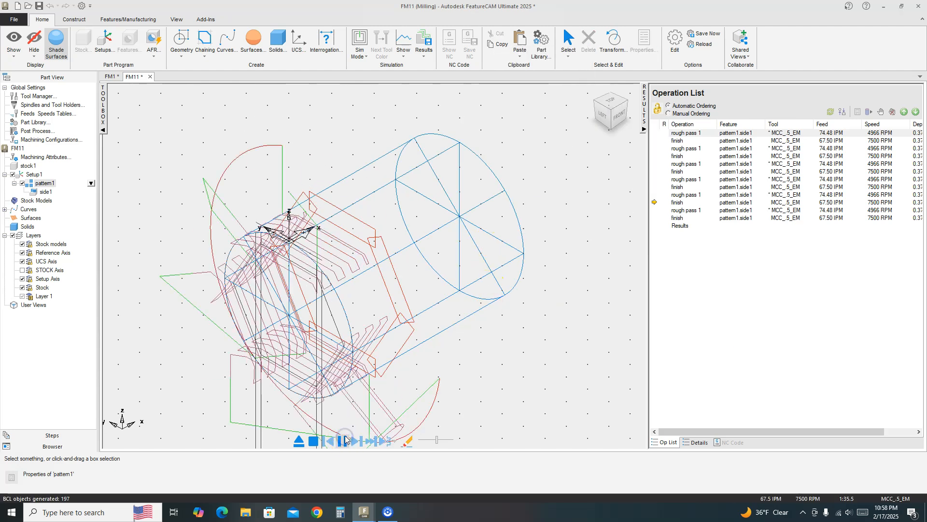
Simulate the hex flats in 3D, watch the cutting, and stop the simulation.
click(359, 49)
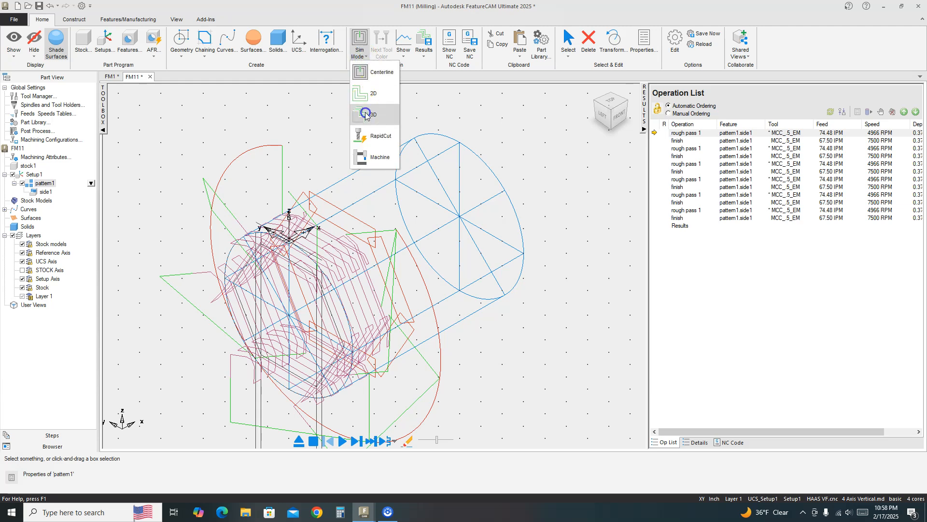
click(365, 111)
click(343, 440)
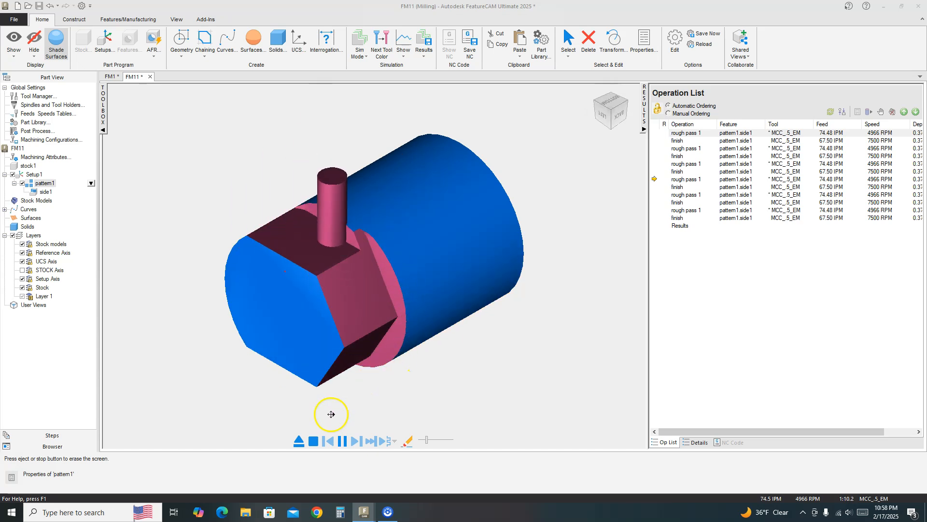
click(314, 442)
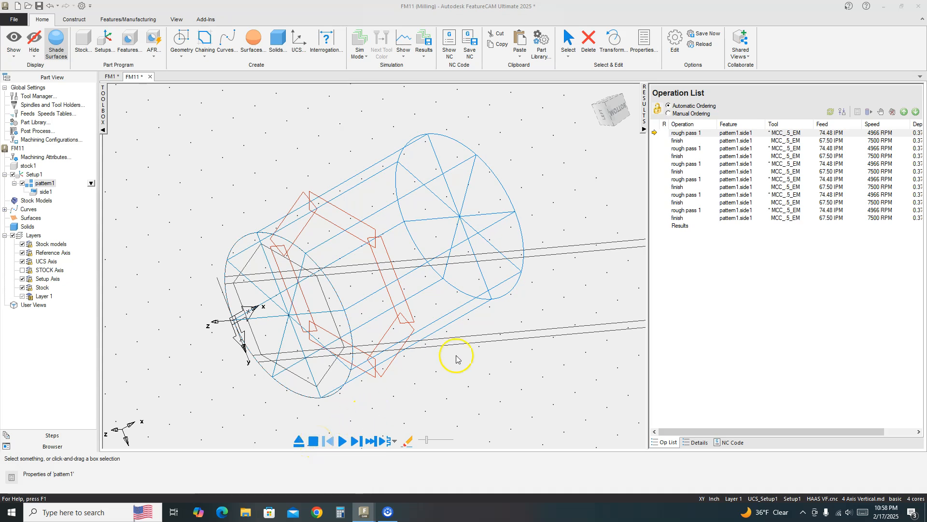
Set the rough pass Z increment of the Side feature's roughing operation to .25.
double_click(681, 137)
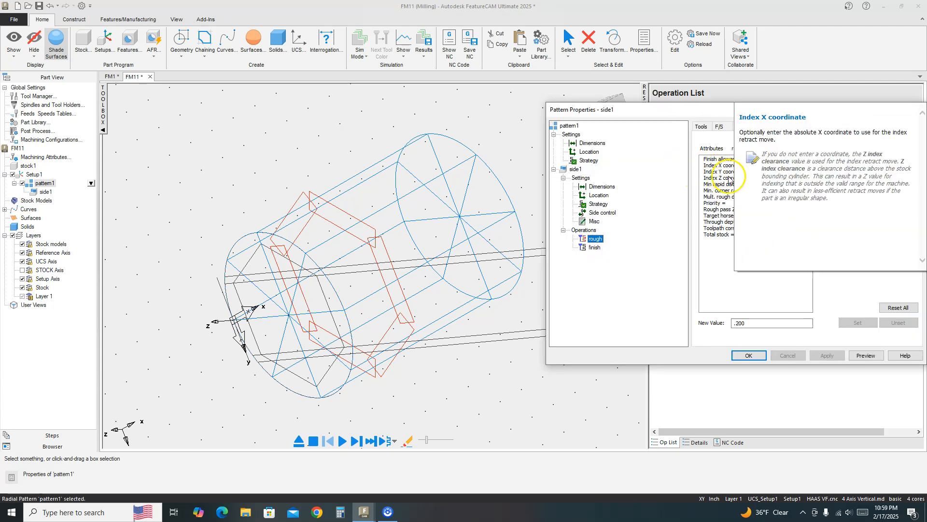
click(720, 209)
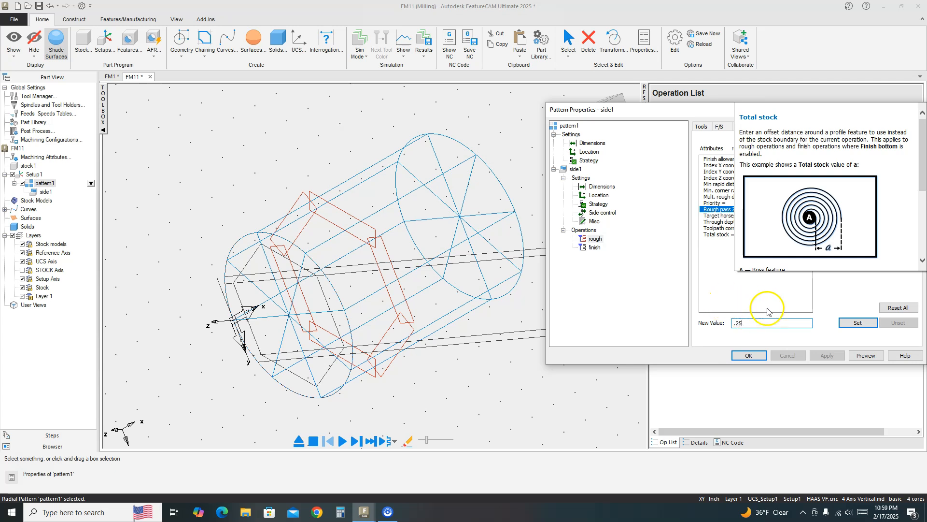
text(.25)
click(857, 322)
click(826, 356)
click(752, 356)
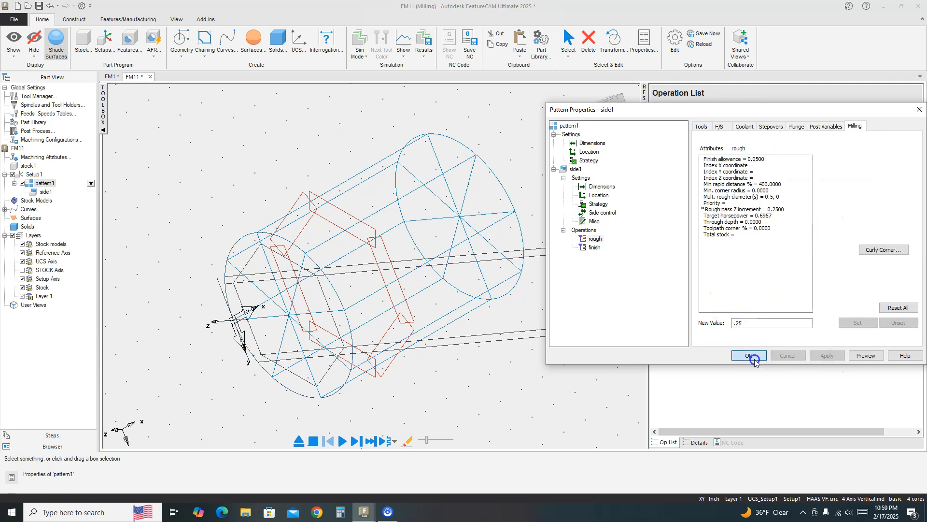
Run the 3D simulation again from the front to check the multi-level roughing passes.
right_click(548, 355)
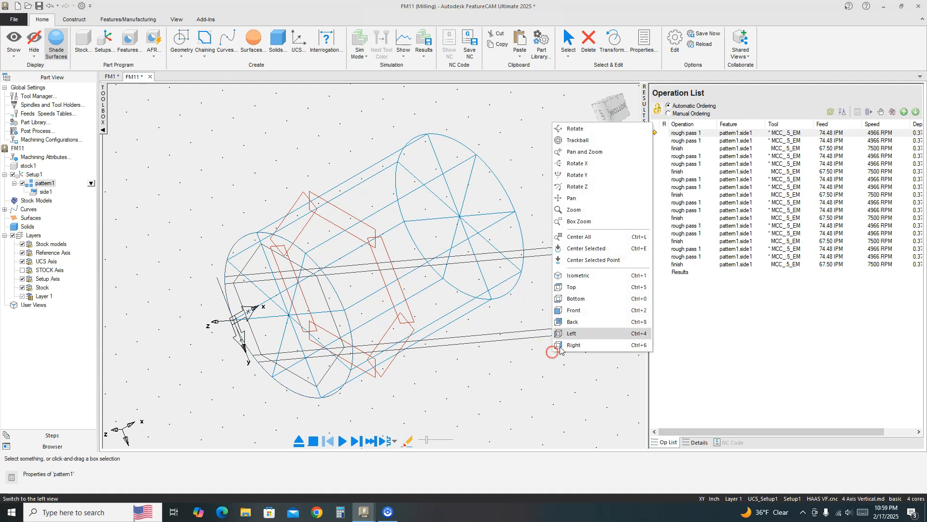
click(590, 290)
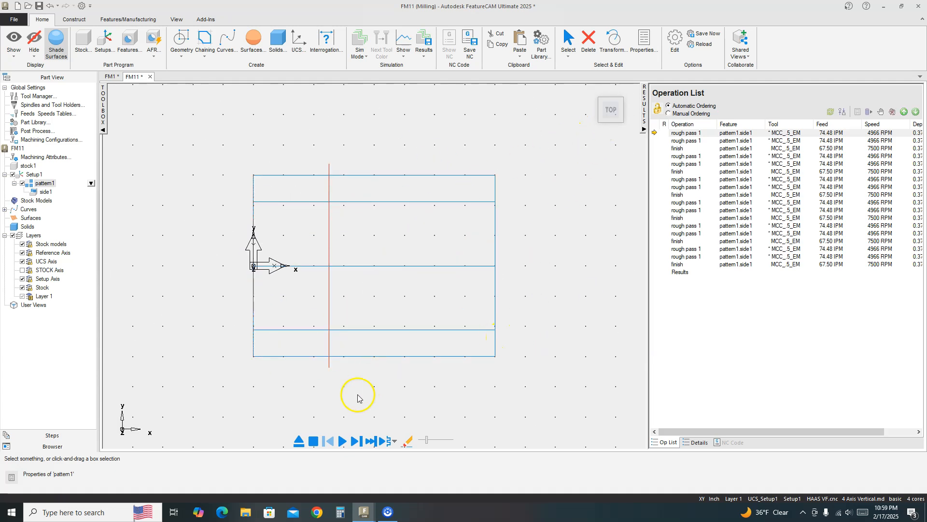
right_click(364, 373)
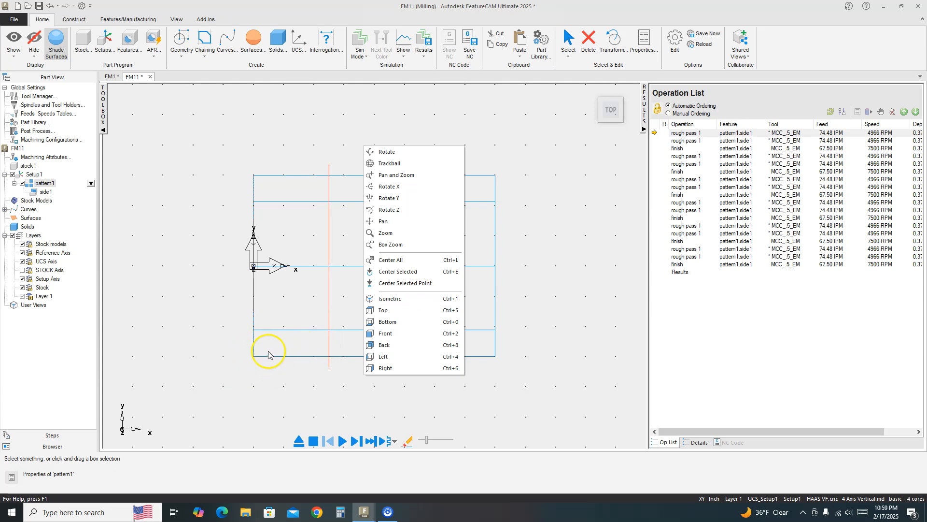
click(341, 442)
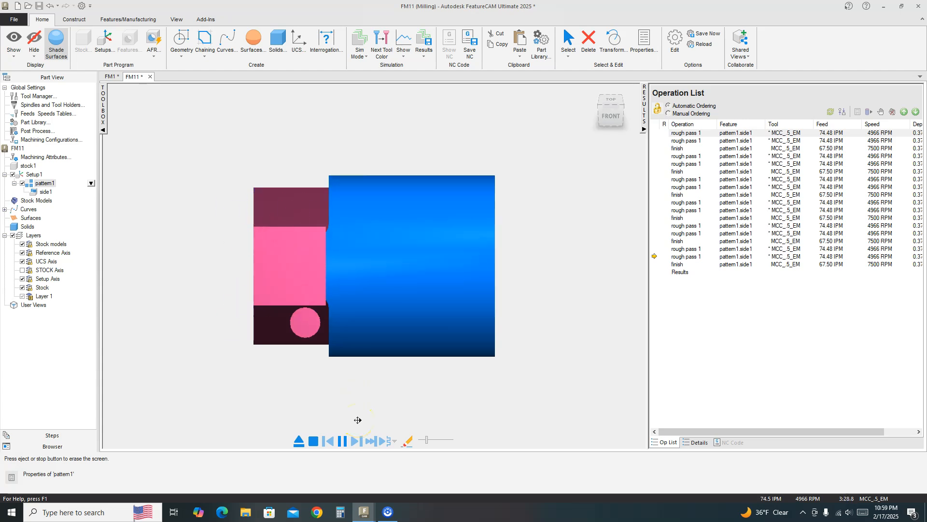
Review the manufacturing details and the posted NC code for the part, then close the results.
click(699, 442)
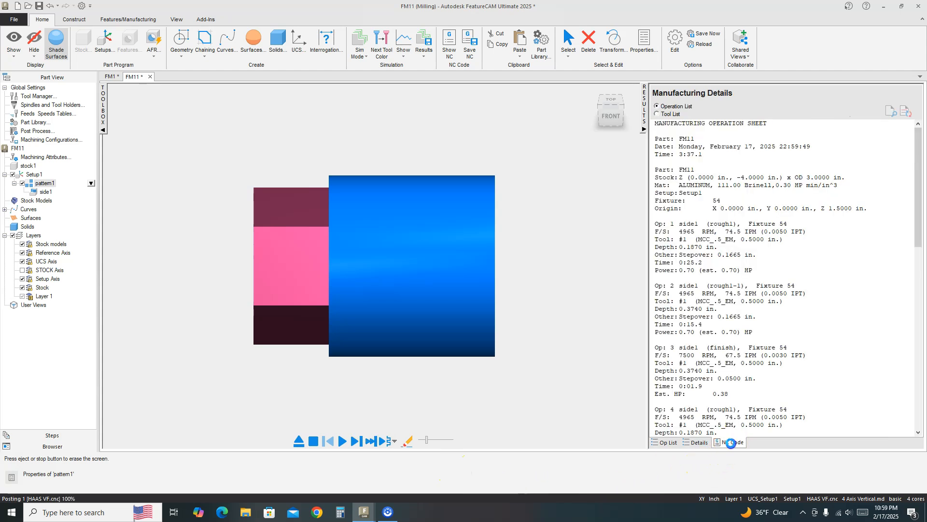
click(730, 442)
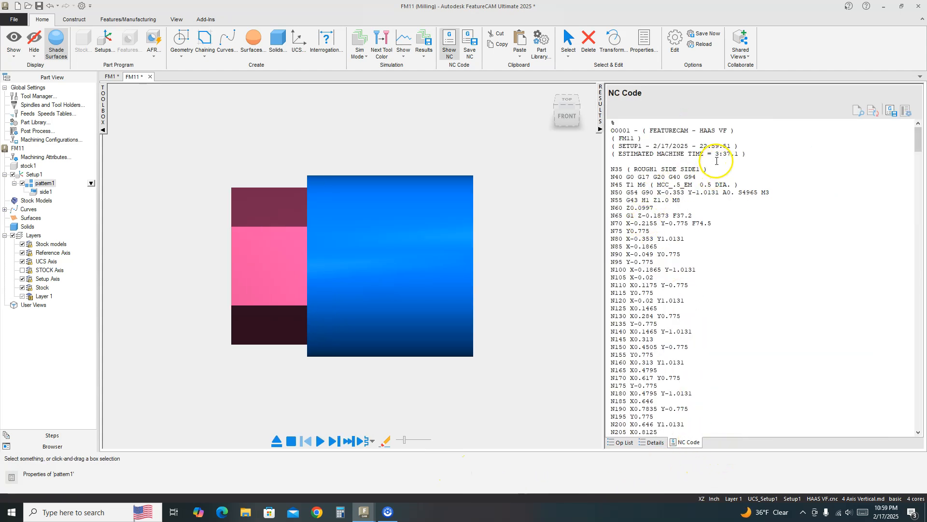
click(600, 129)
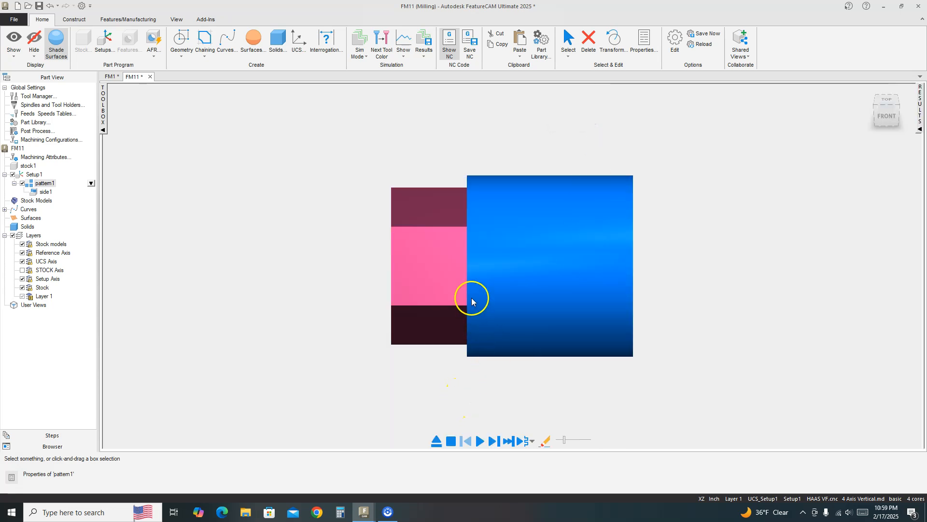